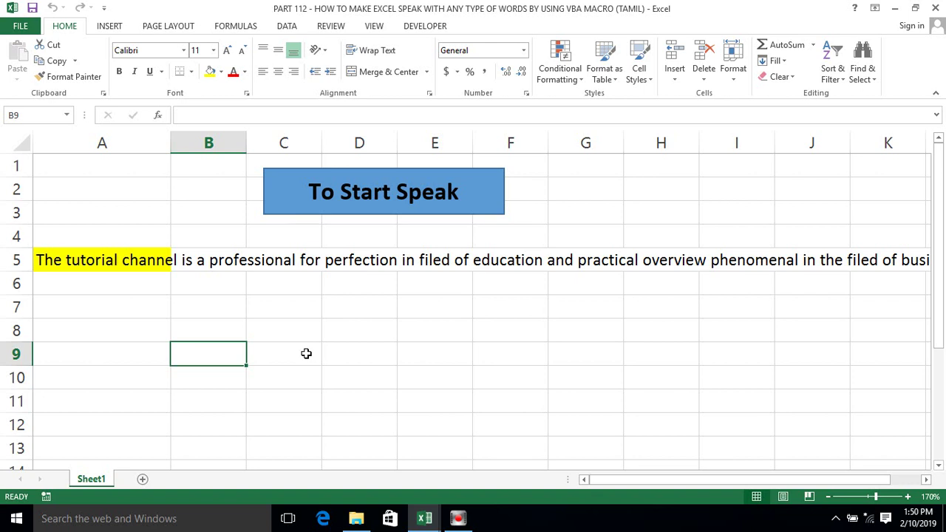
# Run the speak macro button to read A5's existing sentence aloud
pyautogui.click(327, 263)
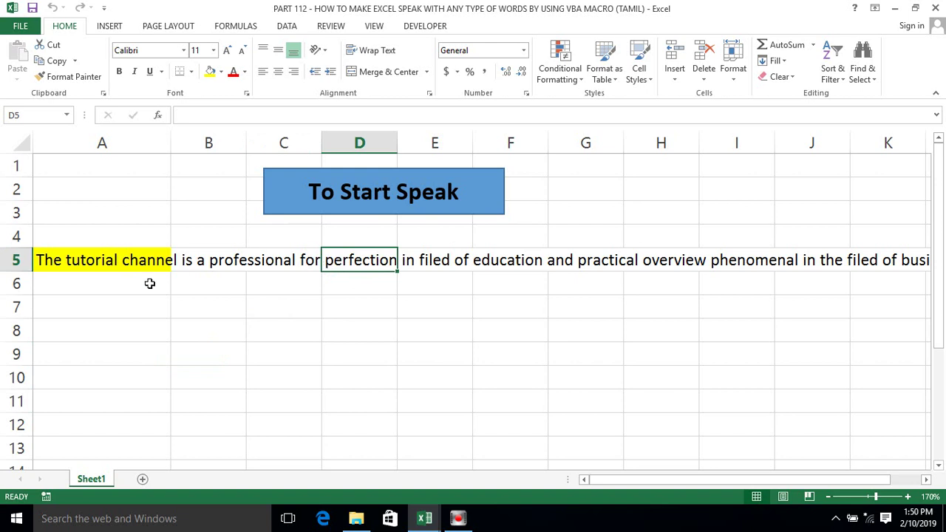
pyautogui.click(101, 260)
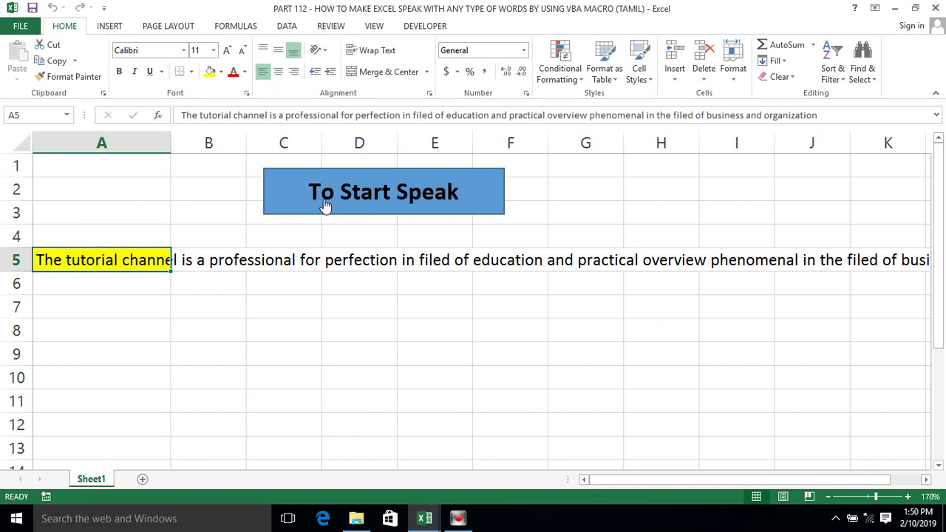
pyautogui.click(283, 229)
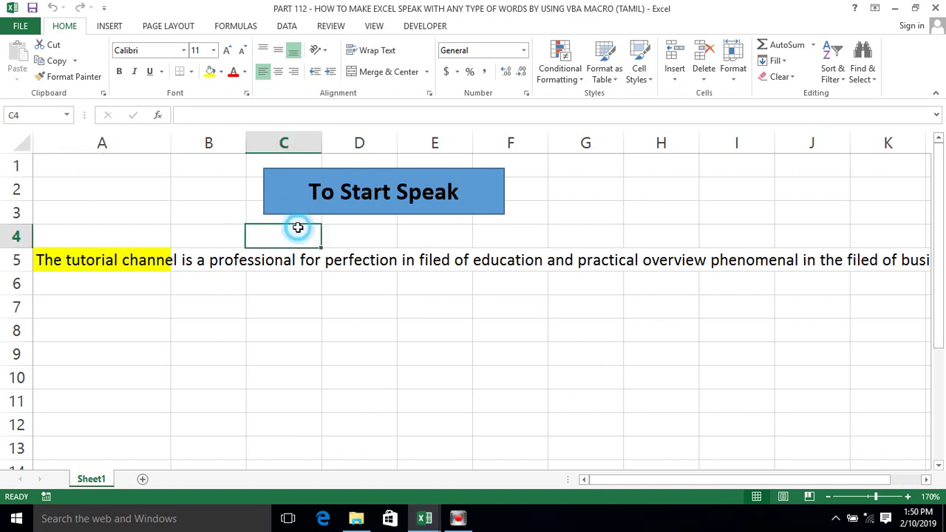
pyautogui.click(121, 261)
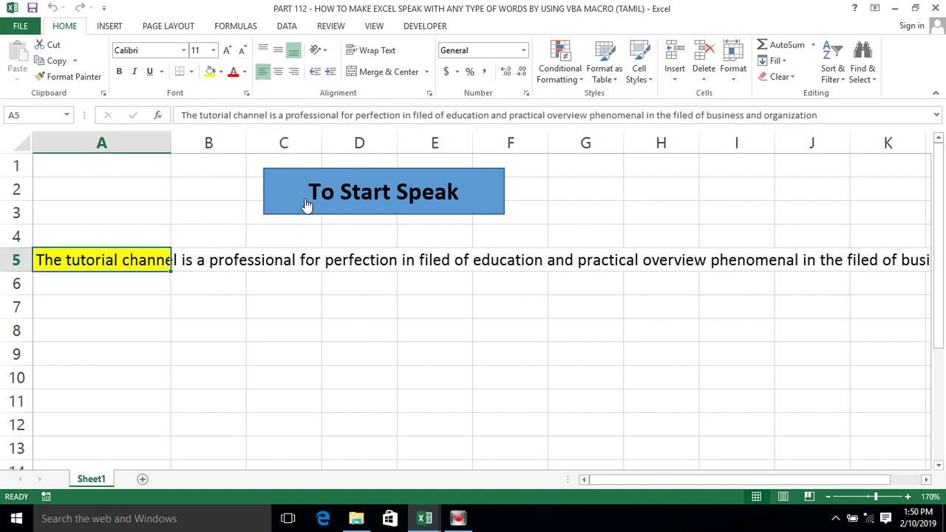
pyautogui.click(306, 204)
# Replace A5's sentence with 'Welcome To Kallanai YT Tutorial Channel'
pyautogui.click(95, 283)
pyautogui.click(71, 259)
pyautogui.press('Delete')
pyautogui.write('Welco')
pyautogui.press('BackSpace')
pyautogui.press('BackSpace')
pyautogui.write('come To Ka')
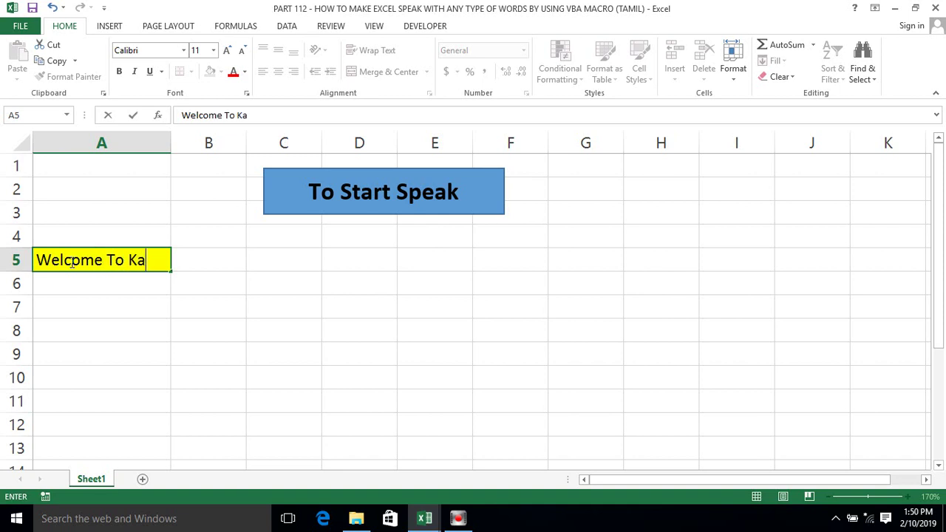
pyautogui.write('llanai YT Tutorial Chann')
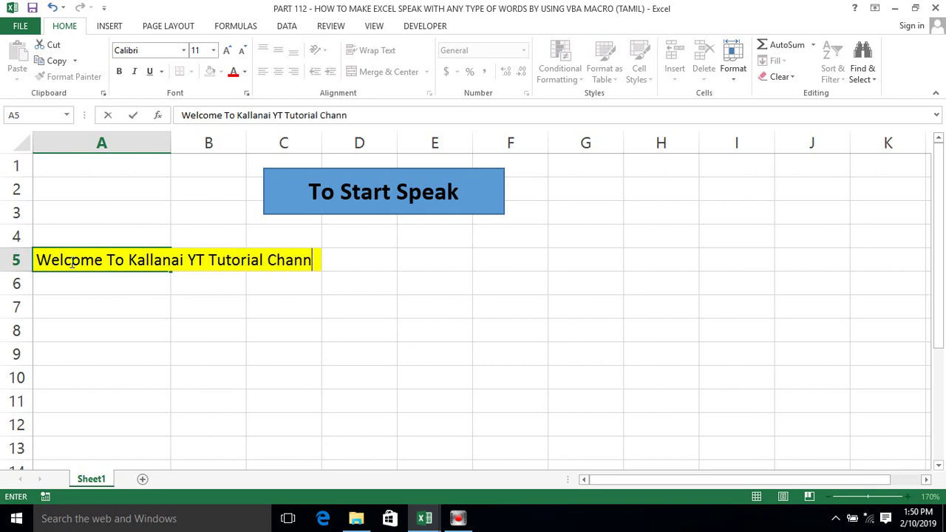
pyautogui.write('el')
pyautogui.press('Return')
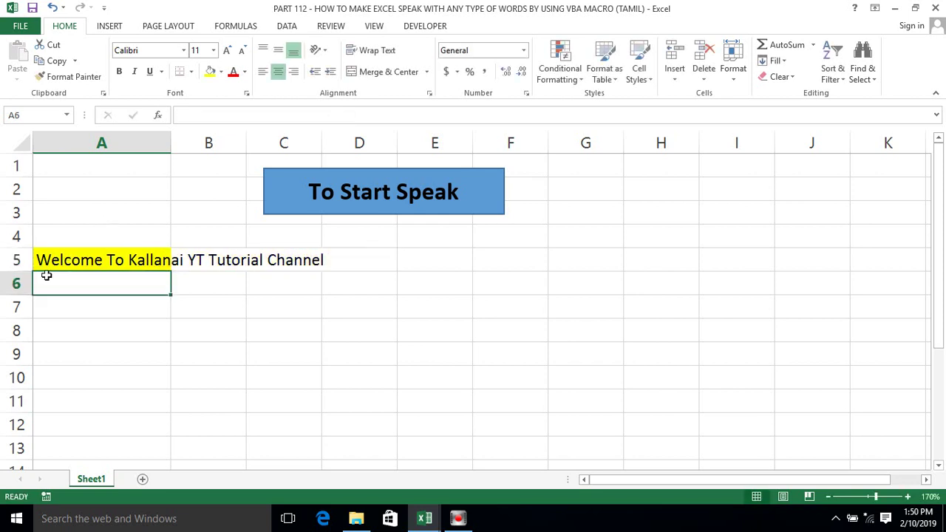
# Have the speak macro read the welcome text twice, then clear cell A5
pyautogui.click(51, 264)
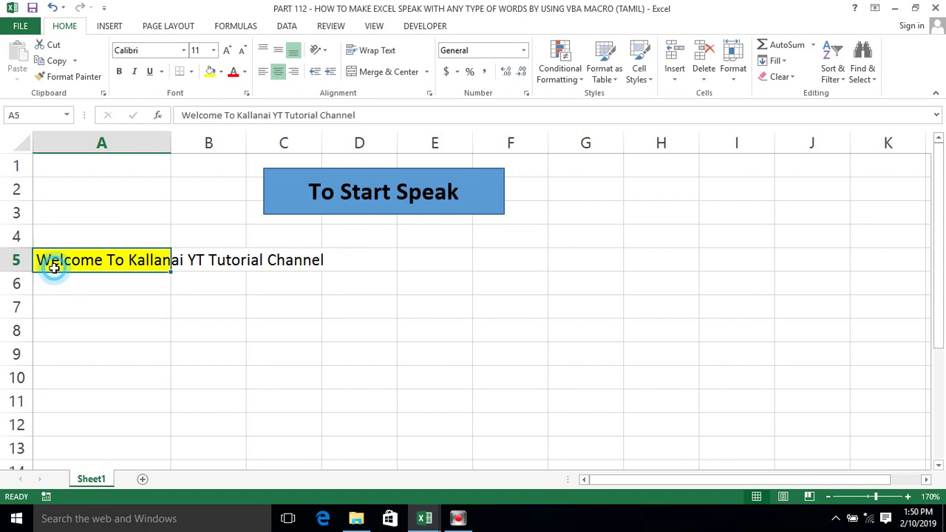
pyautogui.click(307, 235)
pyautogui.click(345, 198)
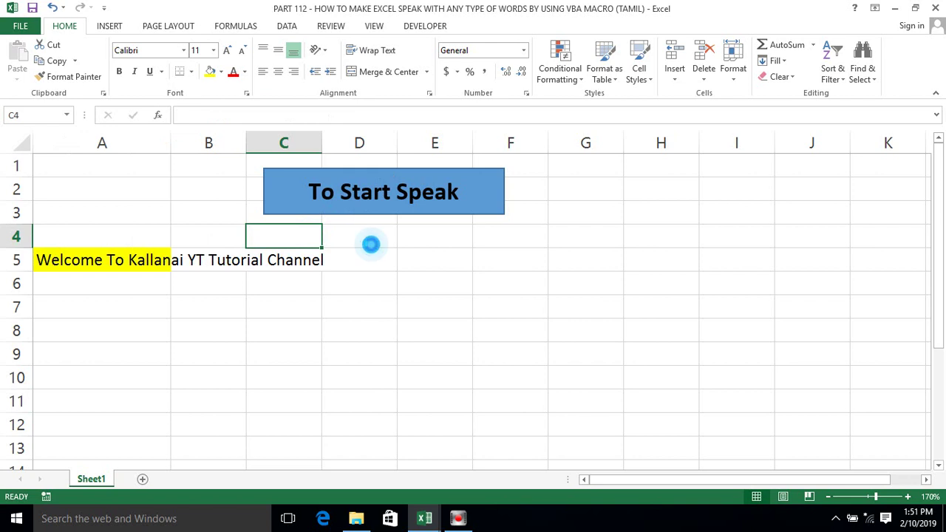
pyautogui.click(312, 192)
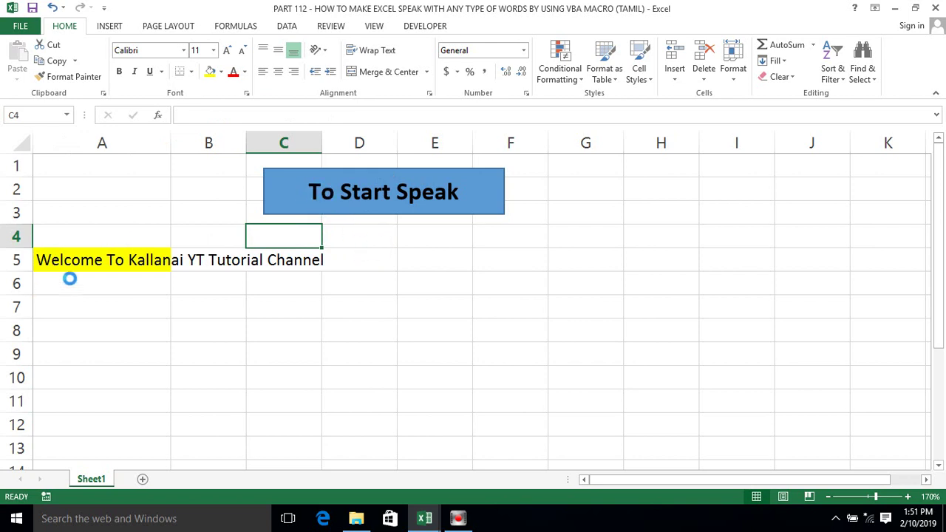
pyautogui.click(89, 260)
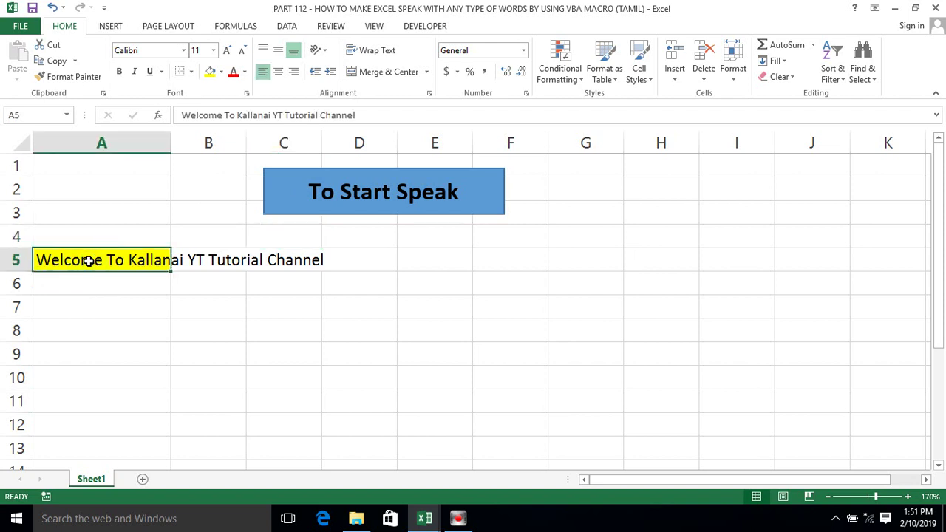
pyautogui.press('Delete')
# Enter 12345 in A5 and run the speak macro to read it aloud
pyautogui.write('12345')
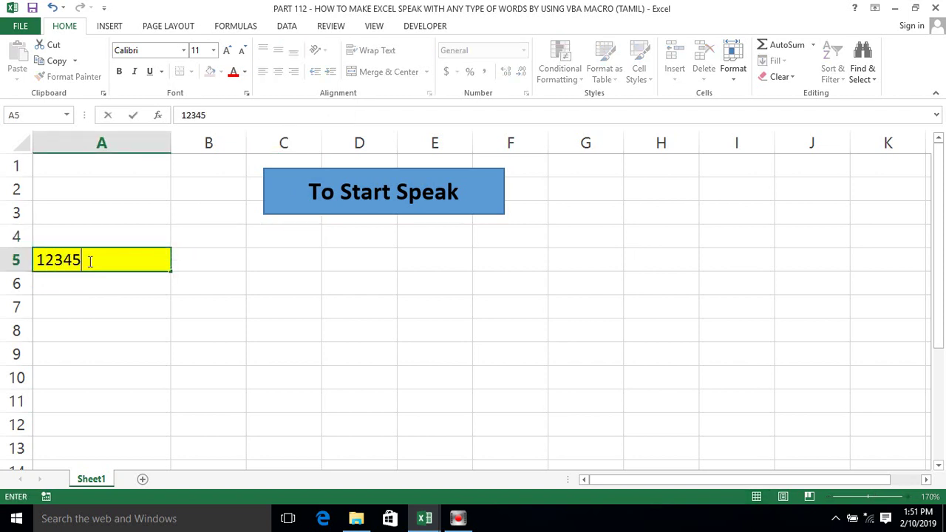
pyautogui.press('Return')
pyautogui.click(327, 206)
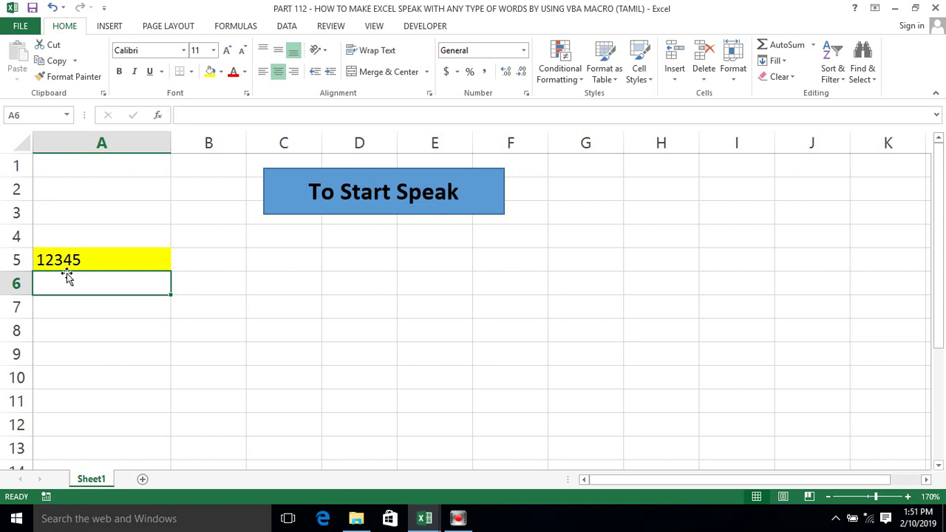
# Select empty cells B4, B6 and C1, then reselect A5 holding 12345
pyautogui.click(191, 232)
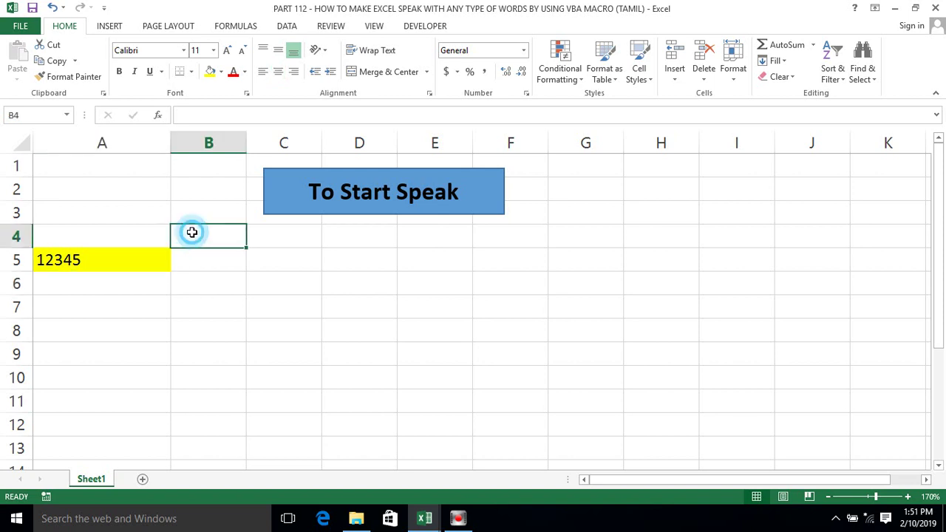
pyautogui.click(196, 276)
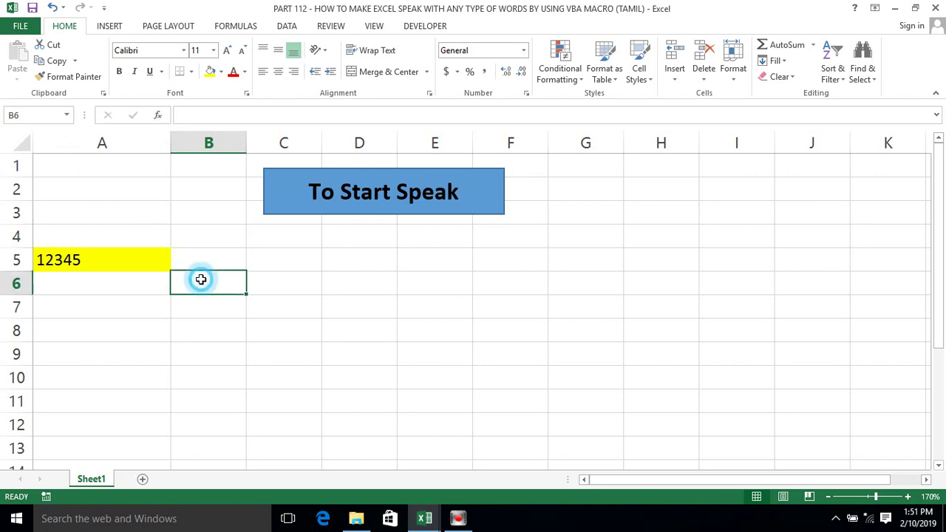
pyautogui.click(46, 257)
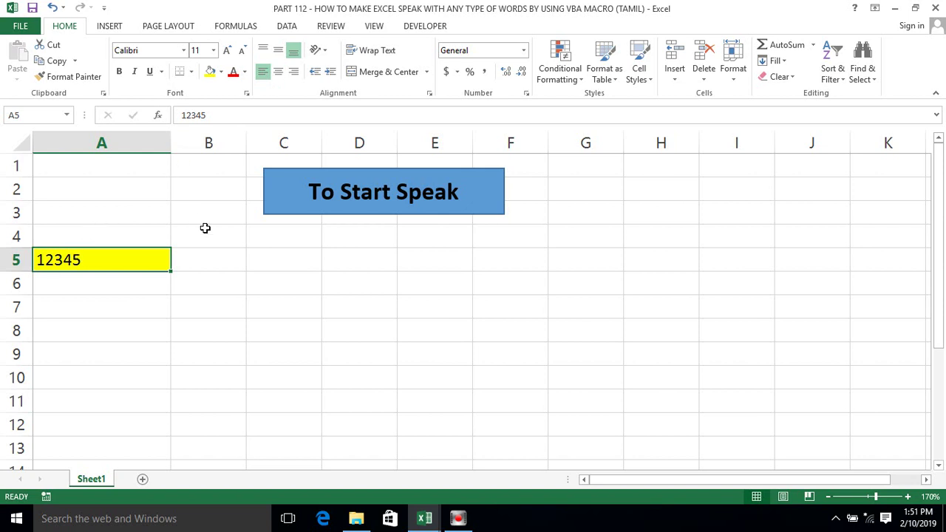
pyautogui.click(256, 161)
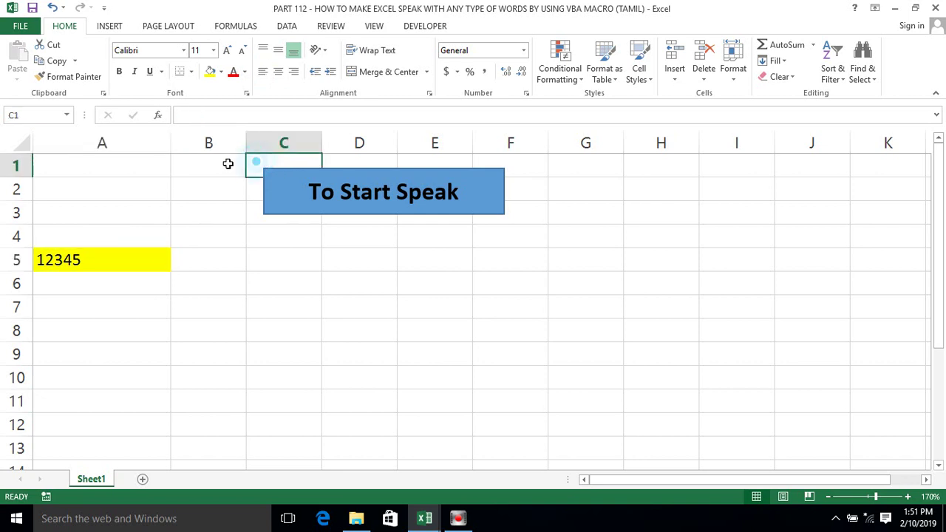
pyautogui.click(75, 261)
# Clear A5, cut the To Start Speak button from Sheet1, and open the VBA editor
pyautogui.press('Delete')
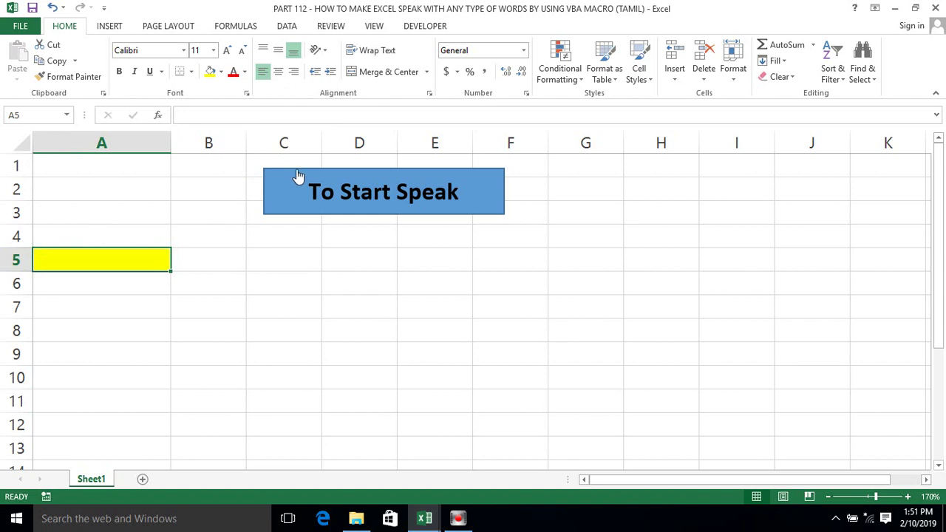
pyautogui.rightClick(299, 175)
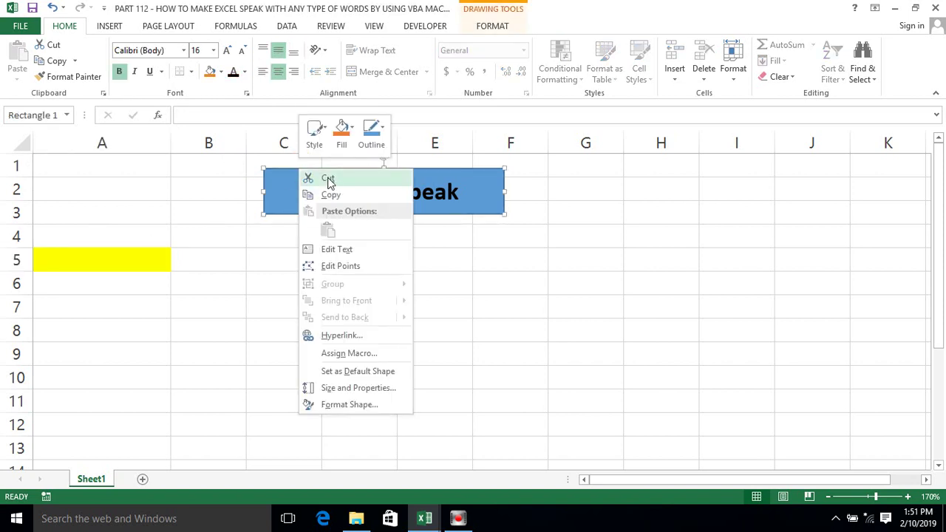
pyautogui.click(331, 181)
pyautogui.click(301, 191)
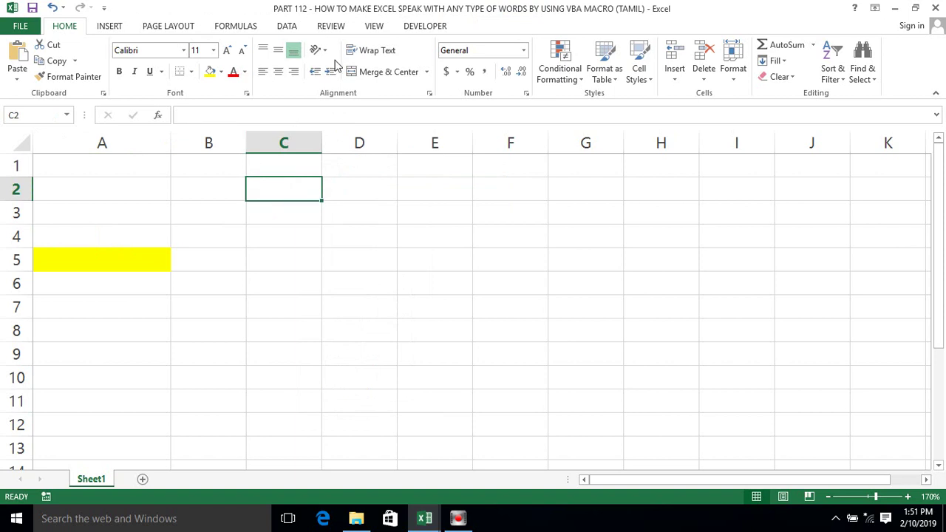
pyautogui.click(250, 220)
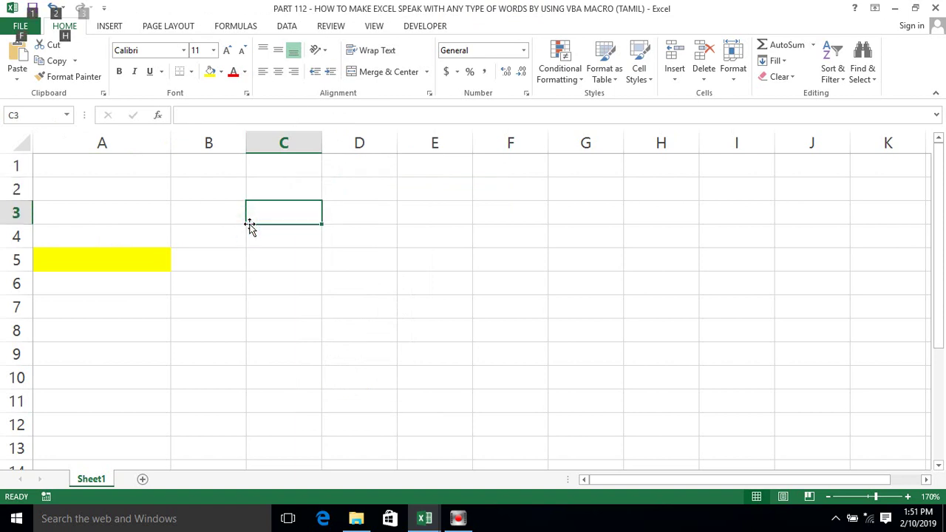
pyautogui.hotkey('alt', 'F11')
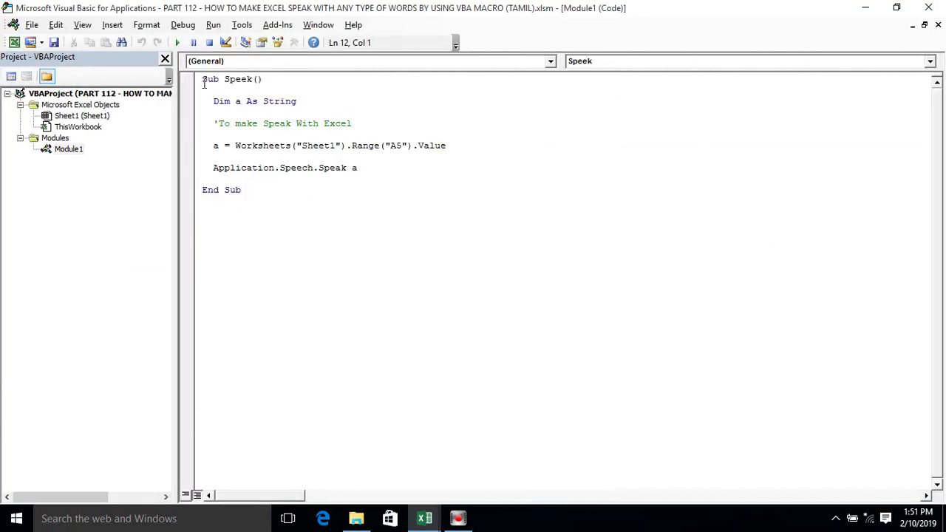
# Delete the old Speek macro code and show Module1's properties
pyautogui.moveTo(204, 78)
pyautogui.mouseDown()
pyautogui.moveTo(289, 153)
pyautogui.moveTo(312, 225)
pyautogui.mouseUp()
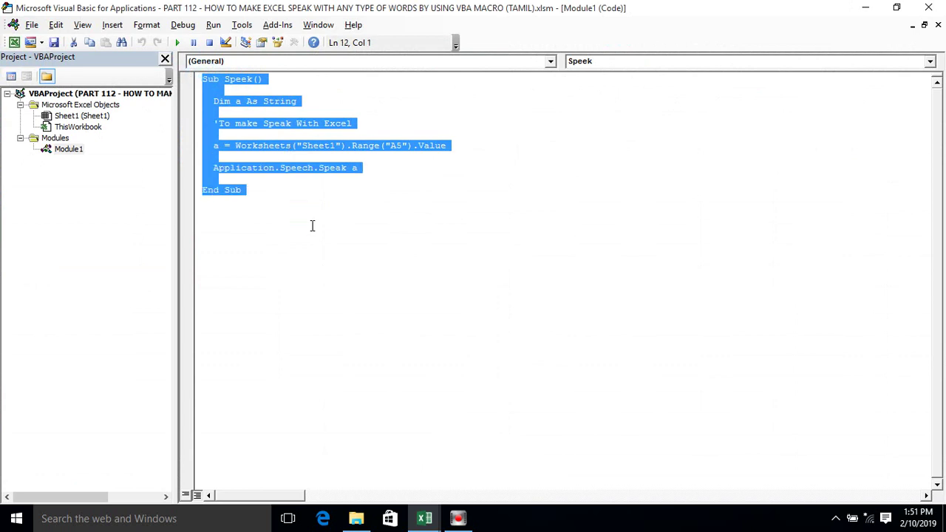
pyautogui.press('Delete')
pyautogui.click(66, 150)
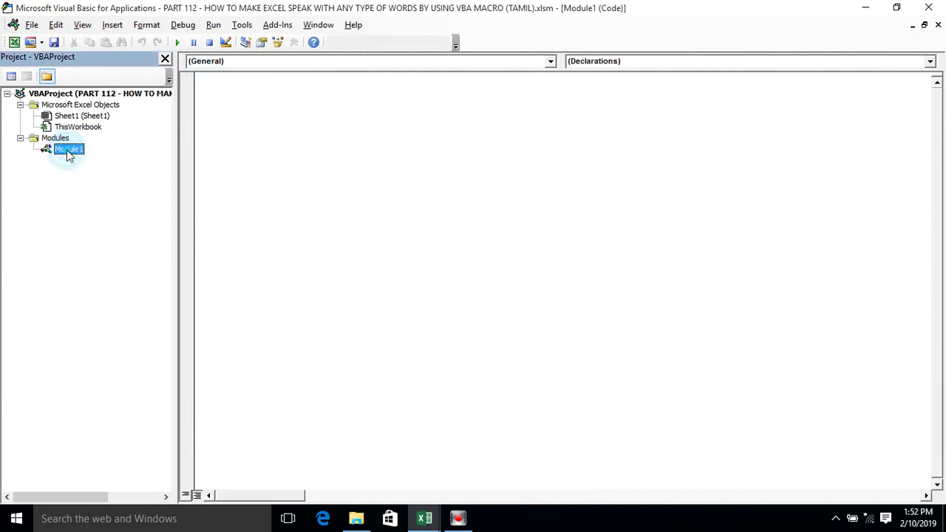
pyautogui.rightClick(68, 152)
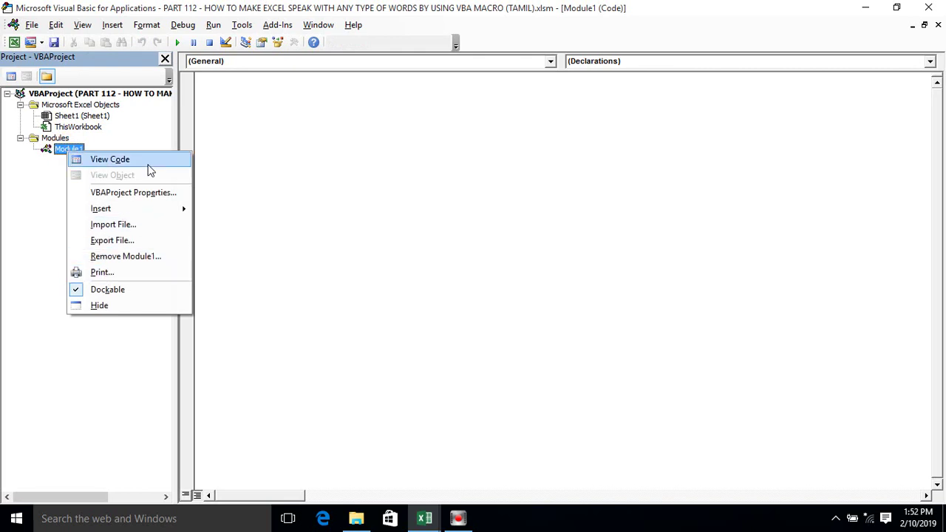
pyautogui.click(82, 26)
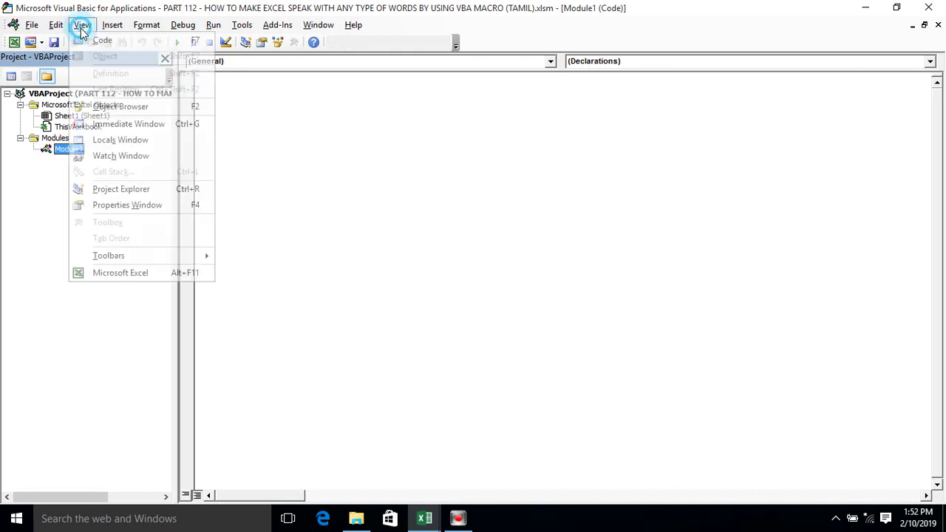
pyautogui.click(112, 206)
# Rename Module1 to To_Make_Excel_Speak, close Properties, and open its code window
pyautogui.click(91, 189)
pyautogui.press('BackSpace')
pyautogui.press('BackSpace')
pyautogui.press('BackSpace')
pyautogui.press('BackSpace')
pyautogui.press('BackSpace')
pyautogui.press('BackSpace')
pyautogui.press('BackSpace')
pyautogui.write('To')
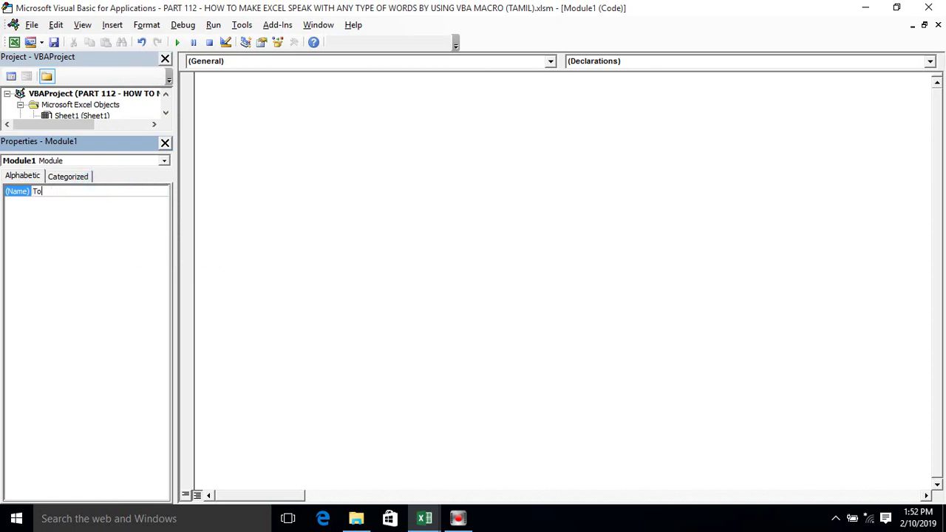
pyautogui.write('_Make_Excel_Speak')
pyautogui.click(80, 230)
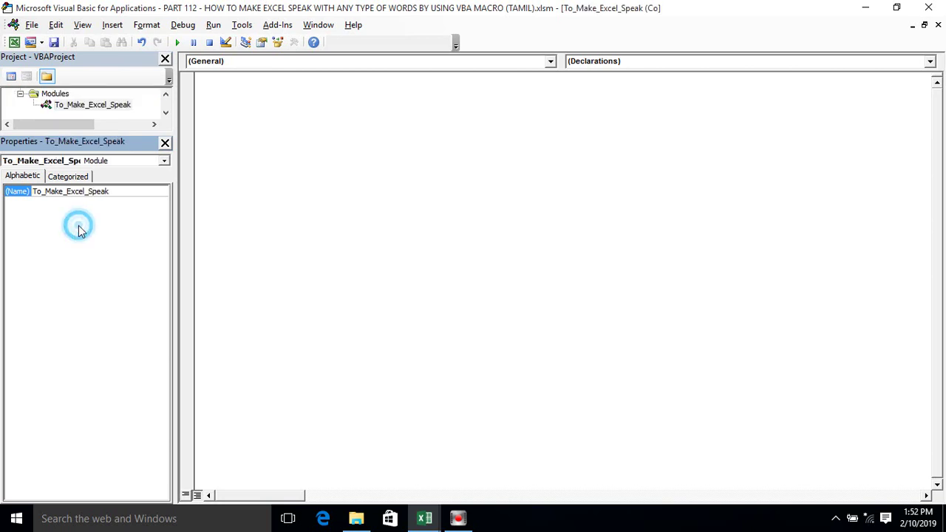
pyautogui.click(164, 142)
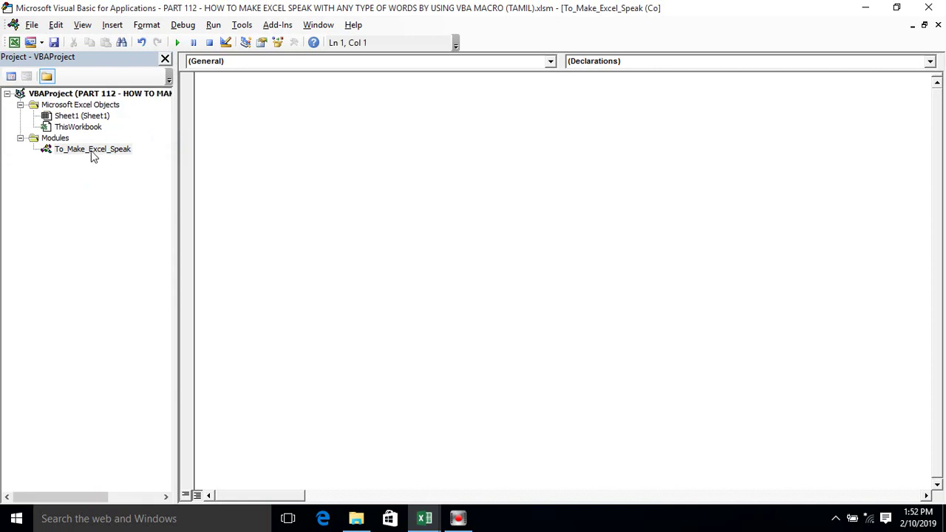
pyautogui.click(91, 150)
# Declare Sub To_Make_Excel_Speak with blank lines inside the procedure
pyautogui.click(227, 74)
pyautogui.write('Sub To_Make')
pyautogui.write('_Excel_Speak')
pyautogui.press('Return')
pyautogui.press('Return')
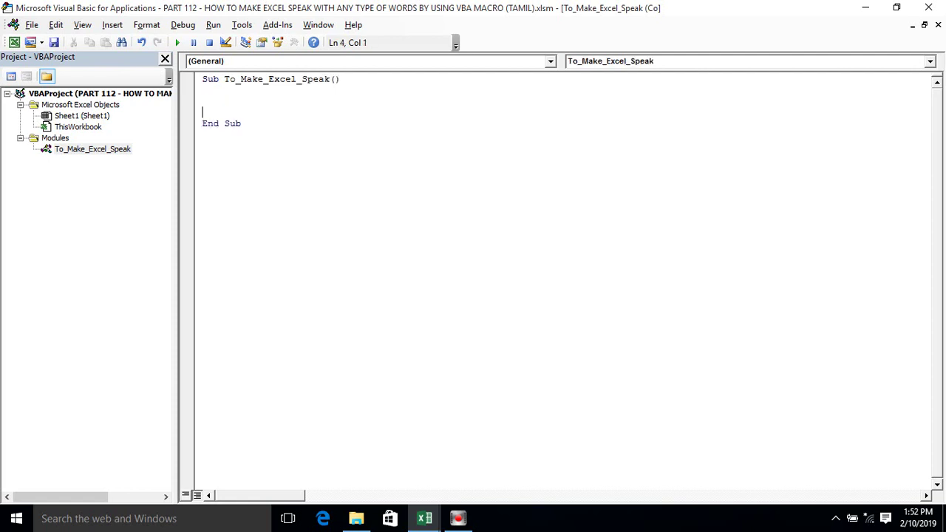
pyautogui.press('Return')
pyautogui.press('Up')
pyautogui.press('Return')
# Add an Application.Speech.Speak line using IntelliSense completion
pyautogui.write('application')
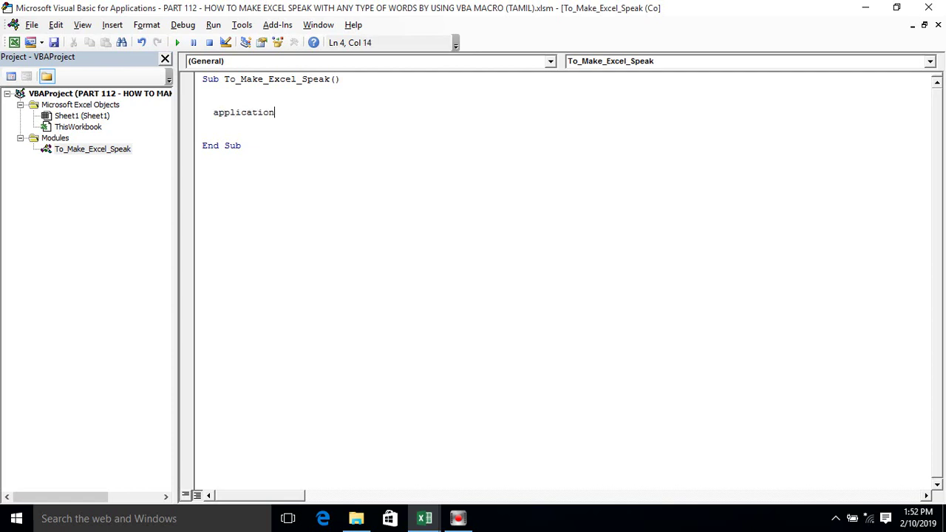
pyautogui.write('.sp')
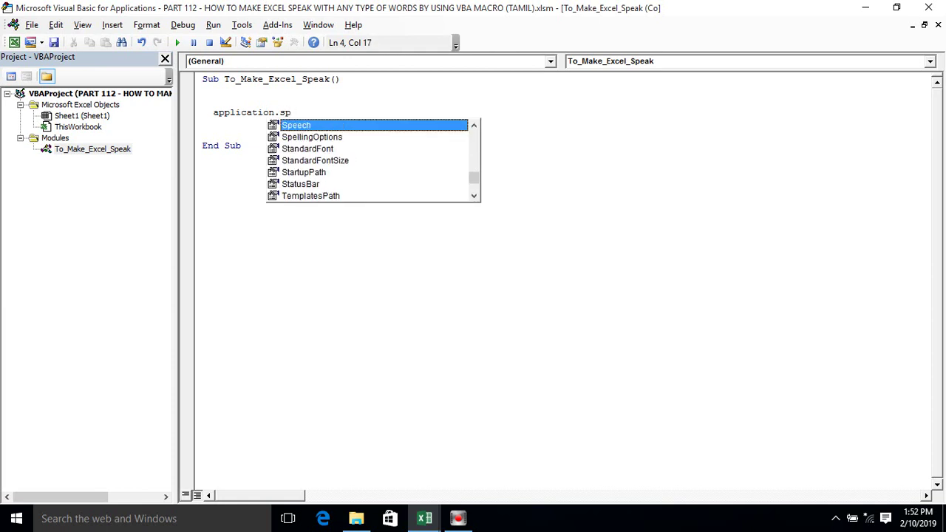
pyautogui.press('Tab')
pyautogui.write('.s')
pyautogui.press('Tab')
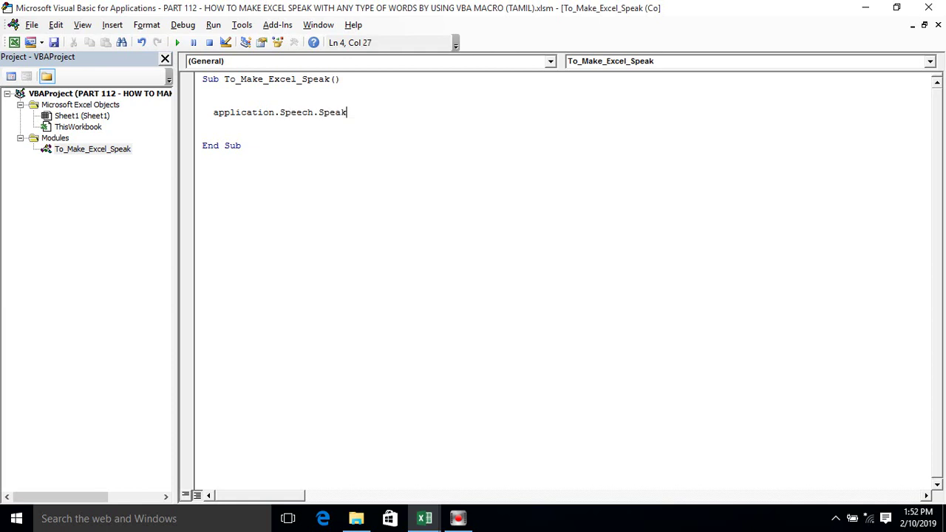
pyautogui.press('Return')
pyautogui.press('BackSpace')
pyautogui.click(255, 81)
pyautogui.click(228, 98)
pyautogui.click(361, 113)
# Give Speak the text "Welcome To Kallanai YT Tutorial Channel"
pyautogui.write('"')
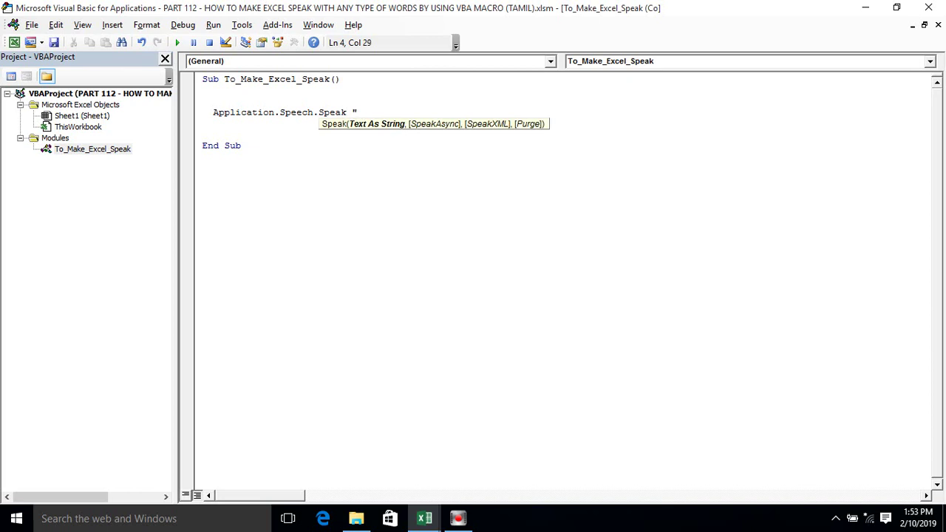
pyautogui.write('Welcome To Kallanai YT Tutorial nel"')
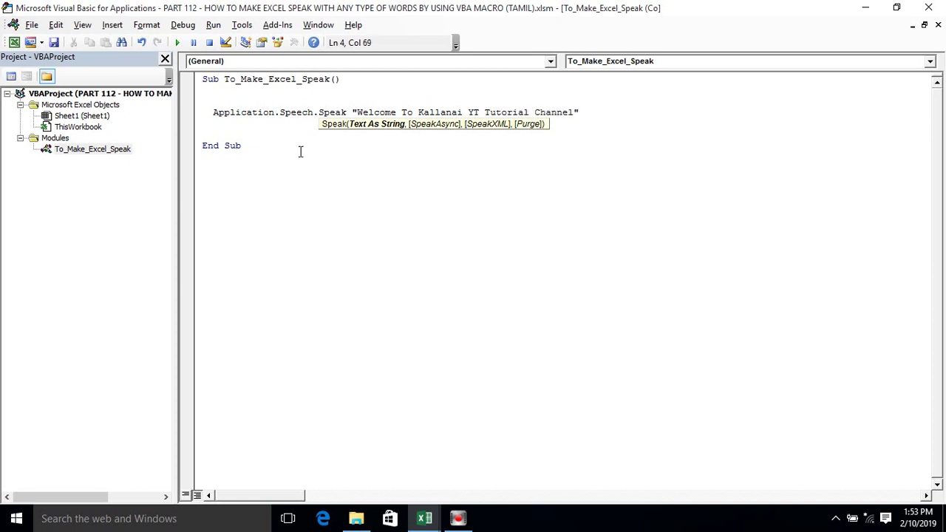
pyautogui.click(294, 158)
pyautogui.click(261, 132)
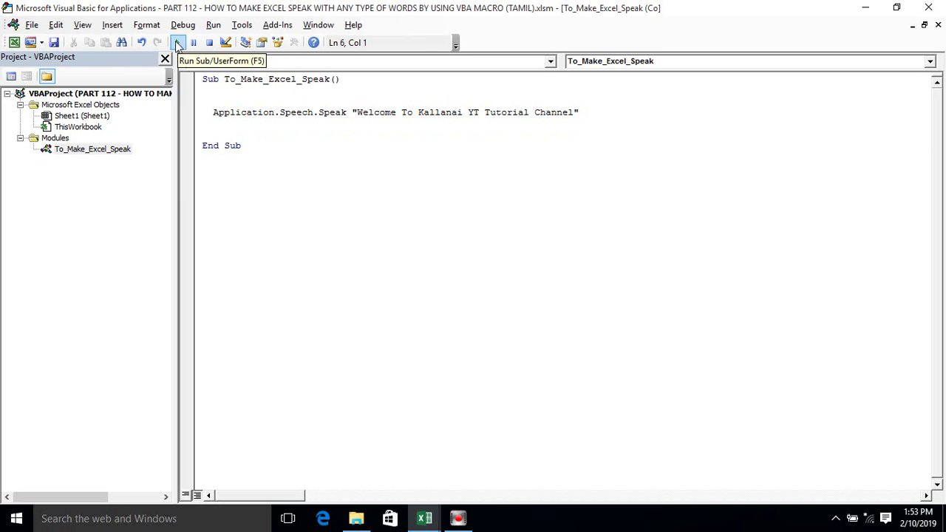
pyautogui.click(177, 44)
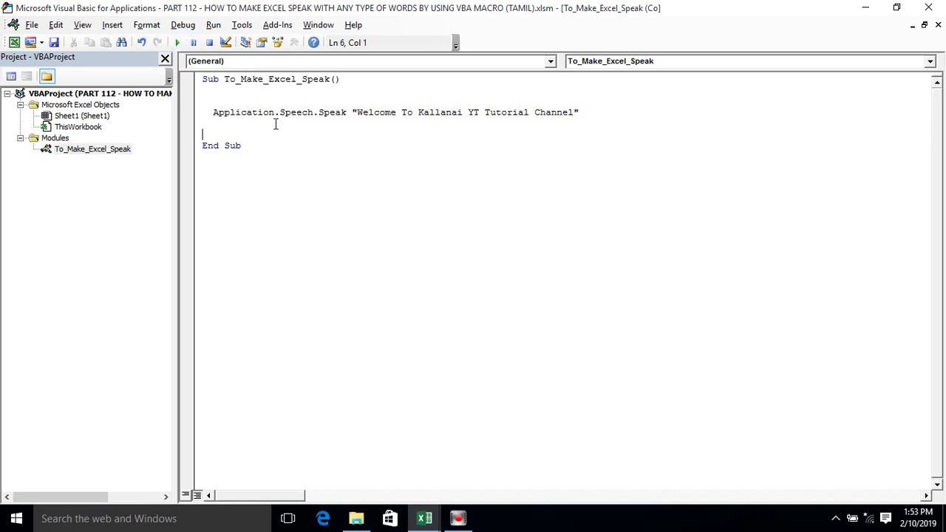
pyautogui.moveTo(356, 112)
pyautogui.mouseDown()
pyautogui.moveTo(539, 126)
pyautogui.moveTo(578, 112)
pyautogui.mouseUp()
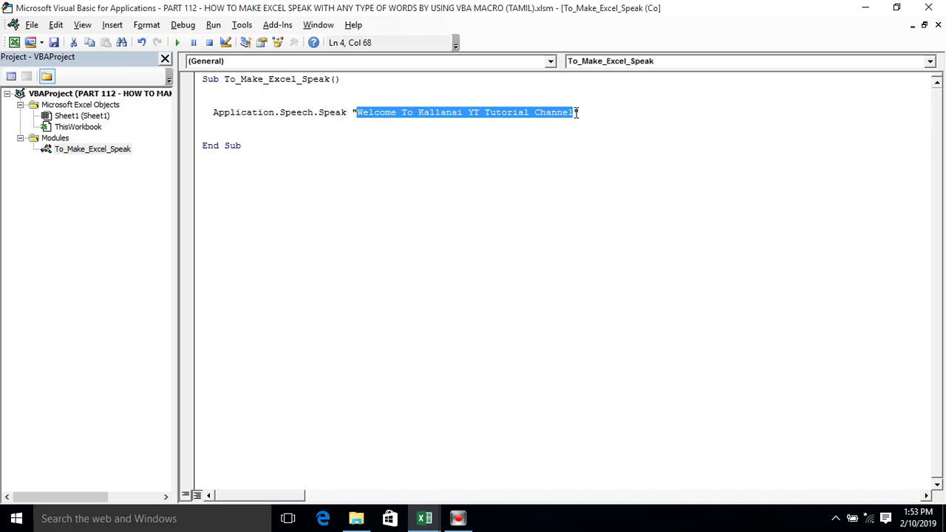
pyautogui.click(453, 171)
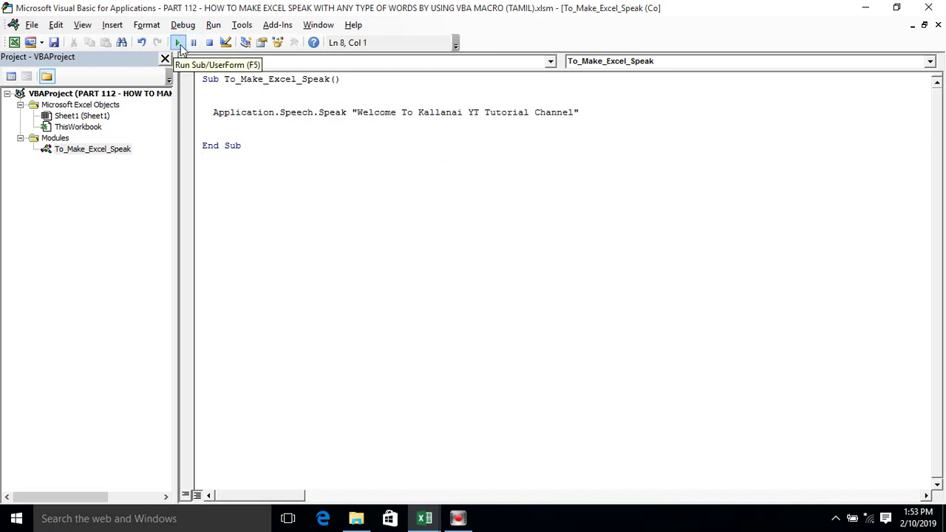
pyautogui.click(262, 130)
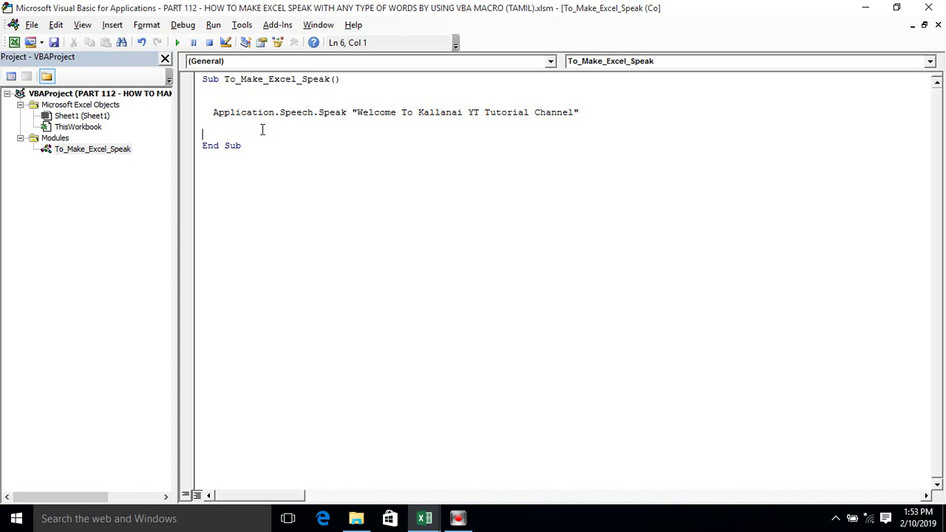
pyautogui.press('F8')
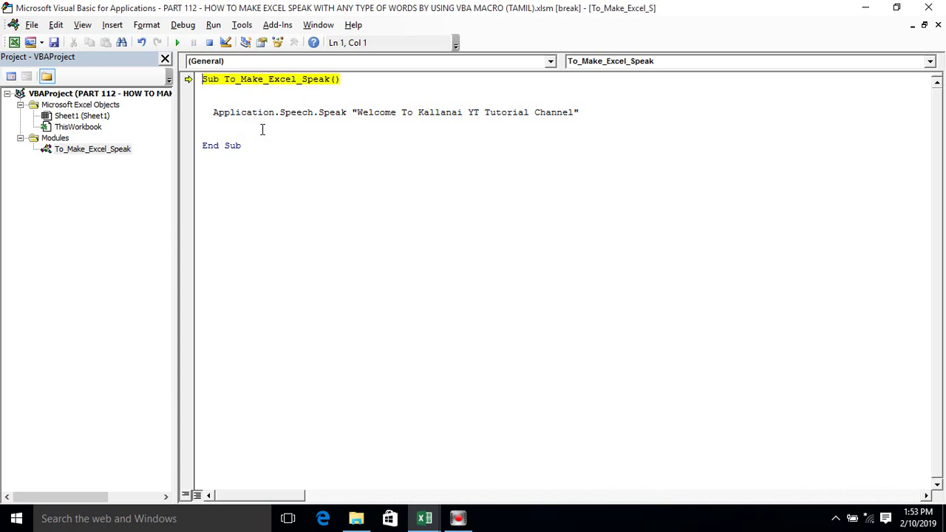
pyautogui.press('F8')
pyautogui.press('F8')
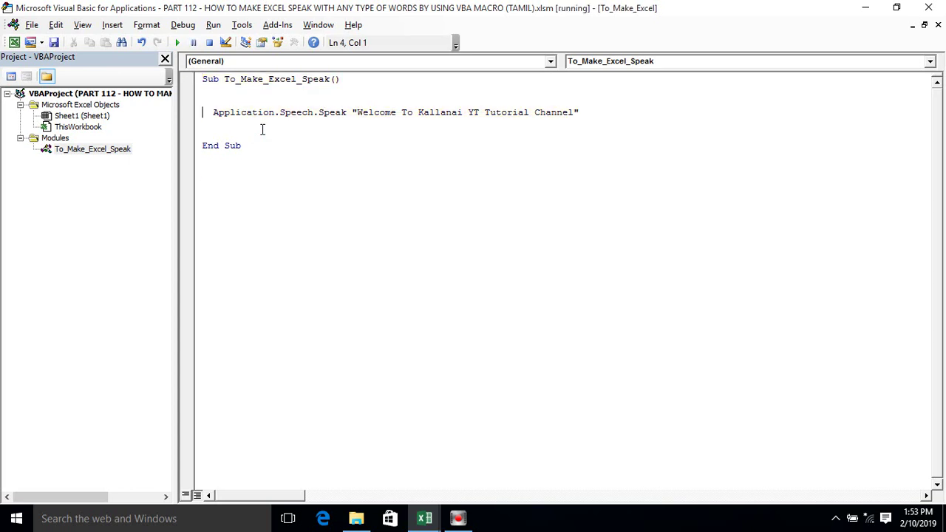
pyautogui.click(270, 141)
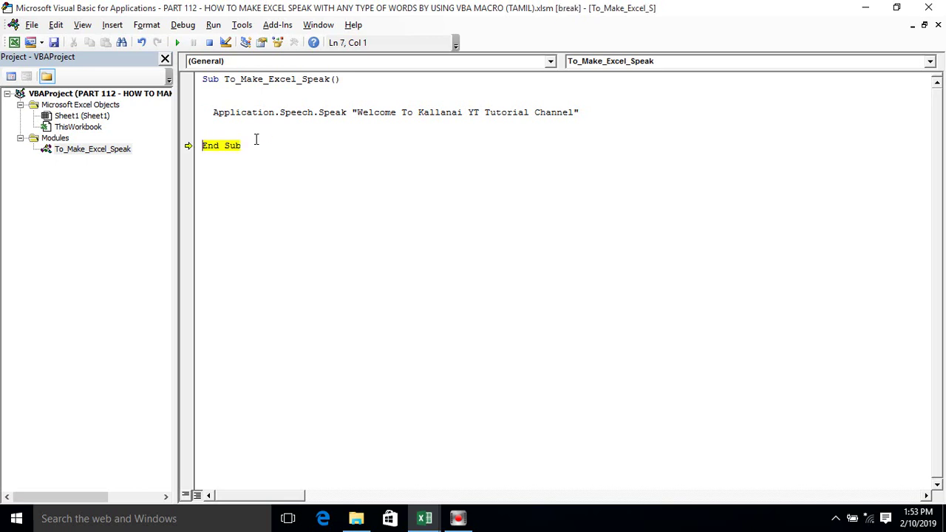
pyautogui.press('F8')
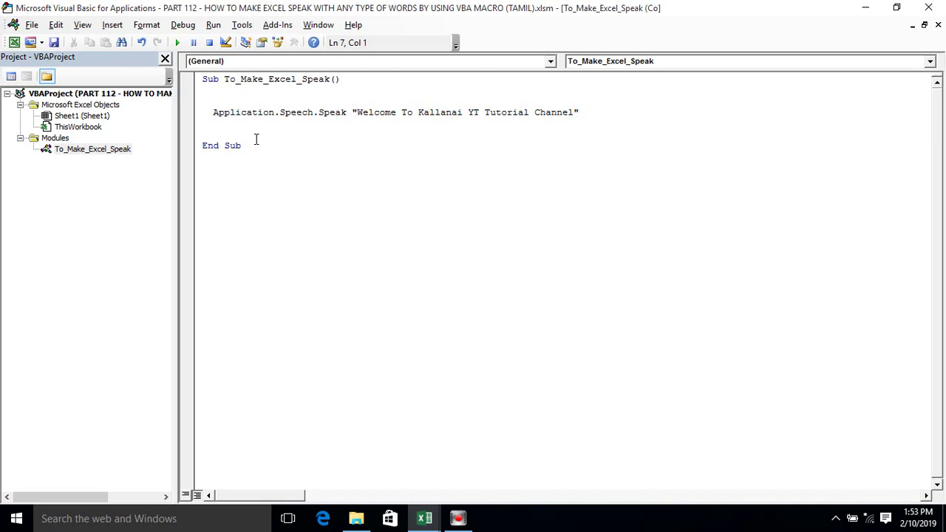
pyautogui.press('F5')
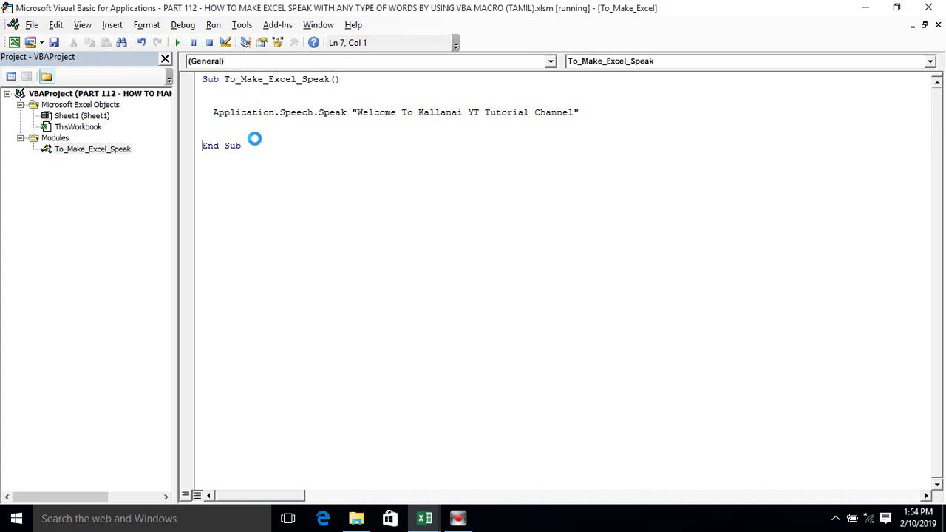
pyautogui.click(215, 115)
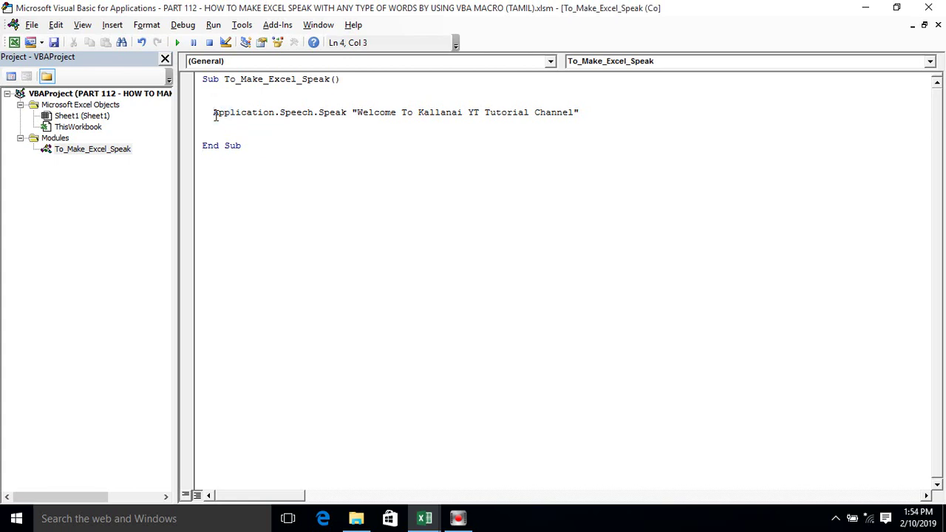
pyautogui.click(357, 110)
pyautogui.moveTo(357, 111); pyautogui.dragTo(575, 112)
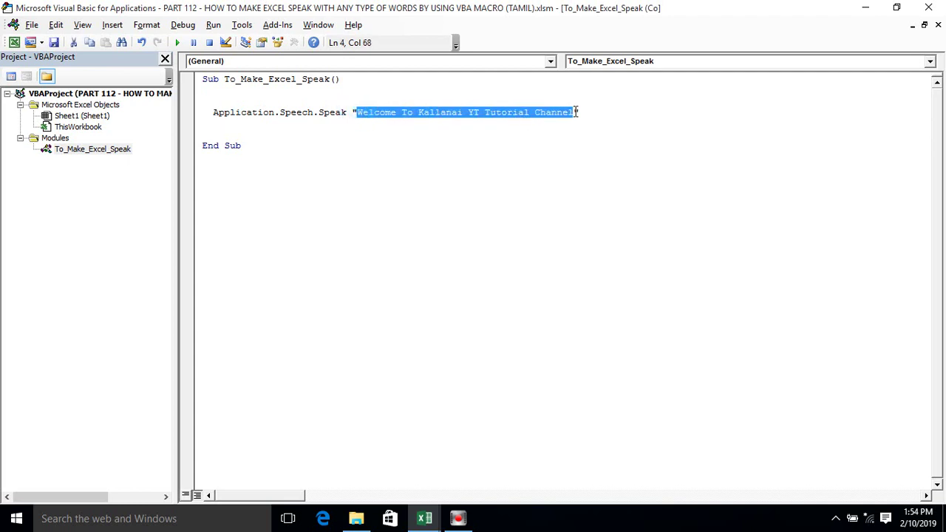
pyautogui.click(502, 138)
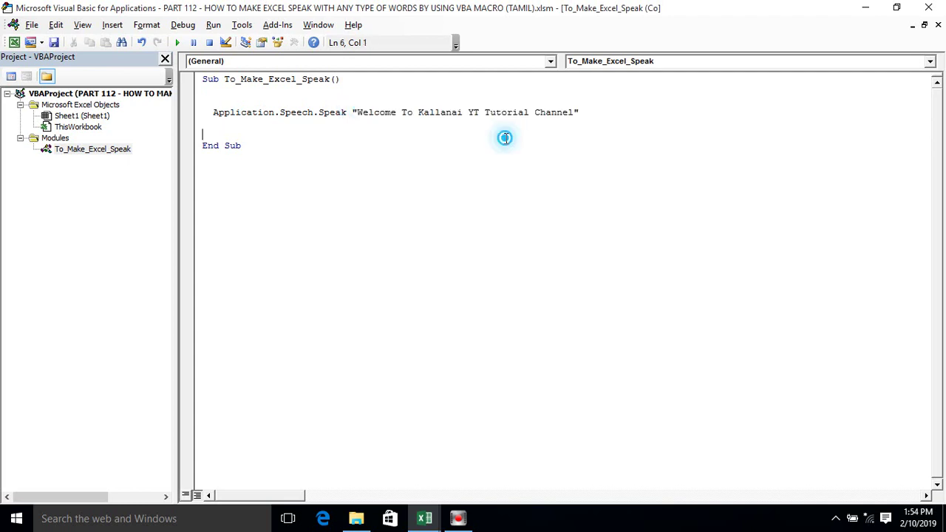
pyautogui.click(357, 124)
# Declare Dim a As String below the Sub header
pyautogui.click(225, 91)
pyautogui.press('Return')
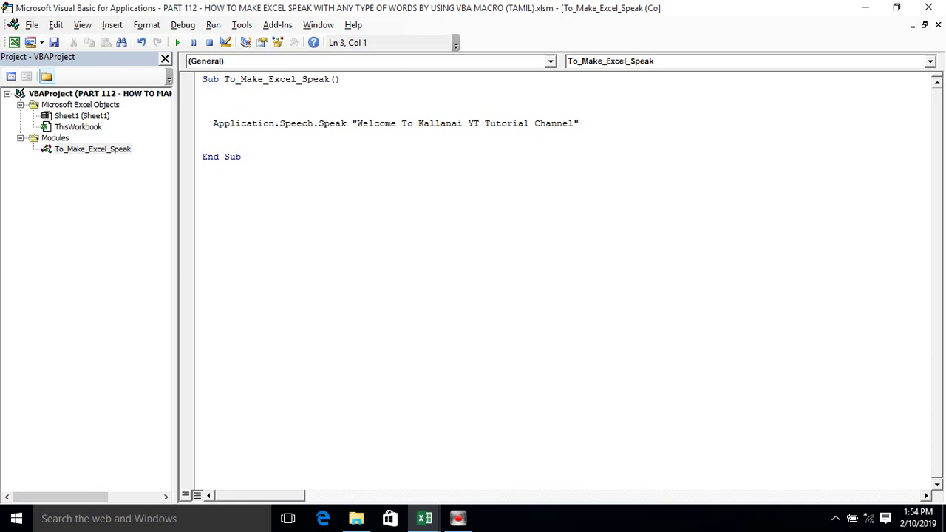
pyautogui.write('Dim ')
pyautogui.write('a as ')
pyautogui.write('str')
pyautogui.press('Tab')
pyautogui.press('Return')
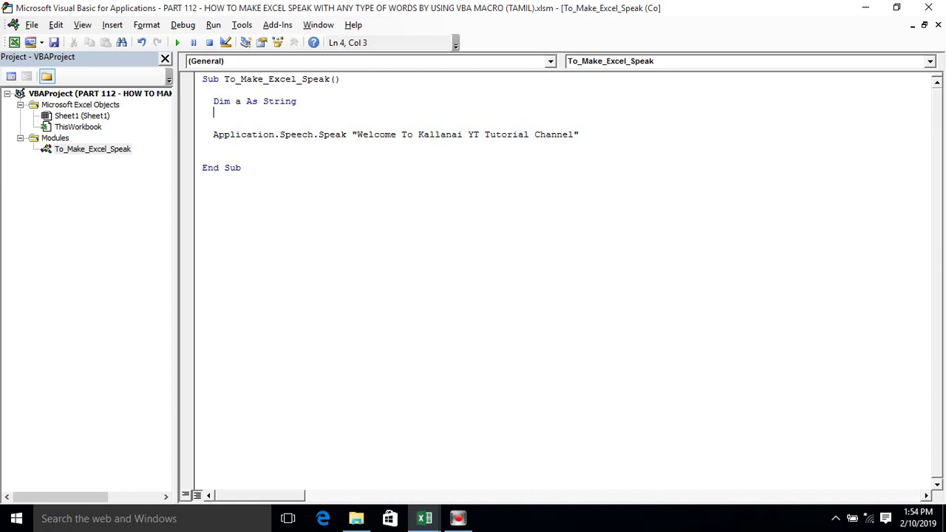
pyautogui.press('Return')
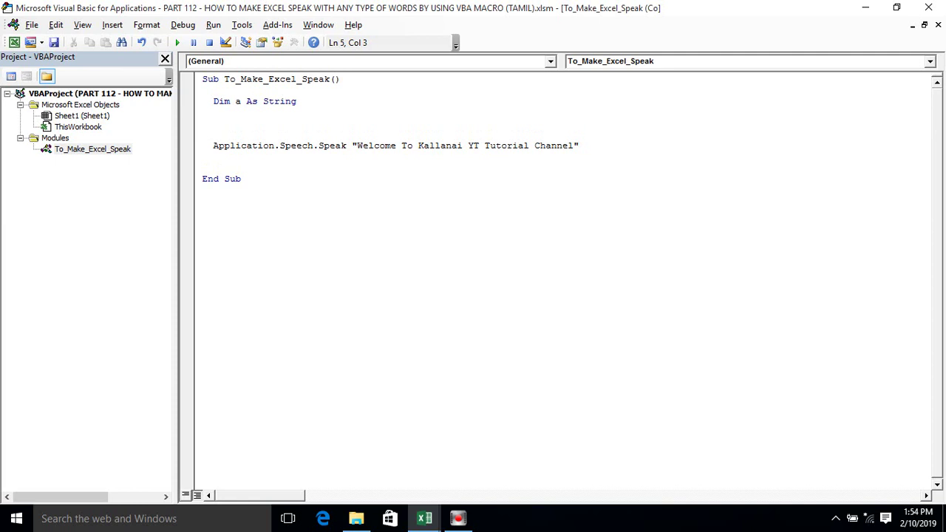
# Add a = Worksheets("Sheet1").Range("A5").Value and select the quoted welcome text
pyautogui.write('a')
pyautogui.write('=worksheets')
pyautogui.write('("Sheet')
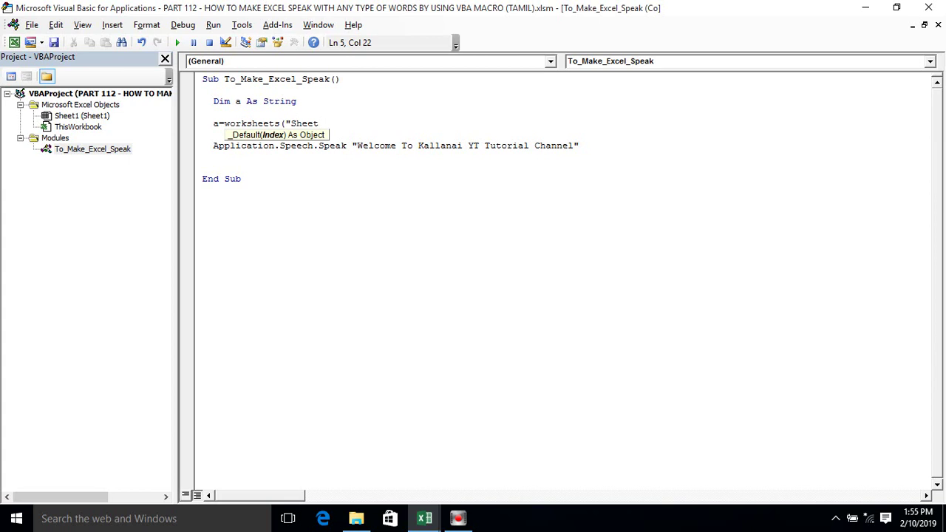
pyautogui.write('1')
pyautogui.write('")')
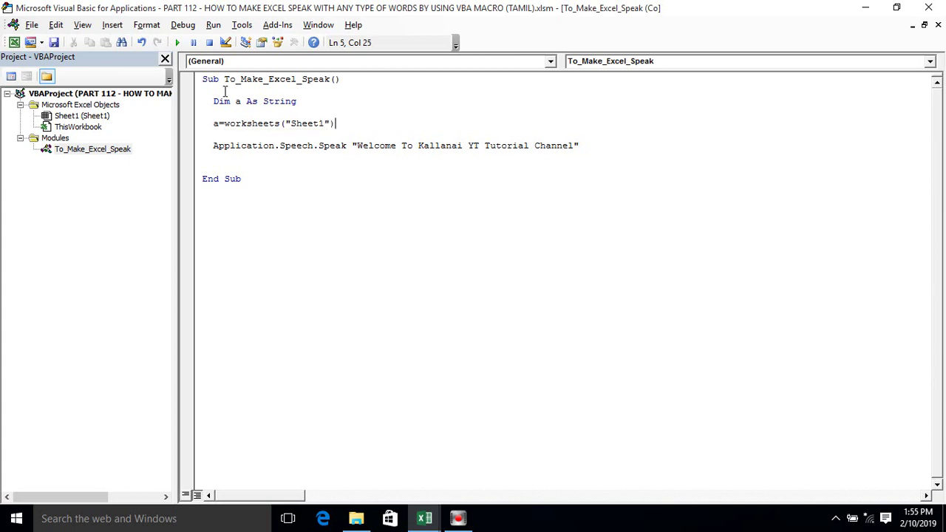
pyautogui.write('.range(')
pyautogui.write('A')
pyautogui.write('5"')
pyautogui.press('BackSpace')
pyautogui.press('BackSpace')
pyautogui.press('BackSpace')
pyautogui.write('"A')
pyautogui.write('5")')
pyautogui.write('.value')
pyautogui.press('Return')
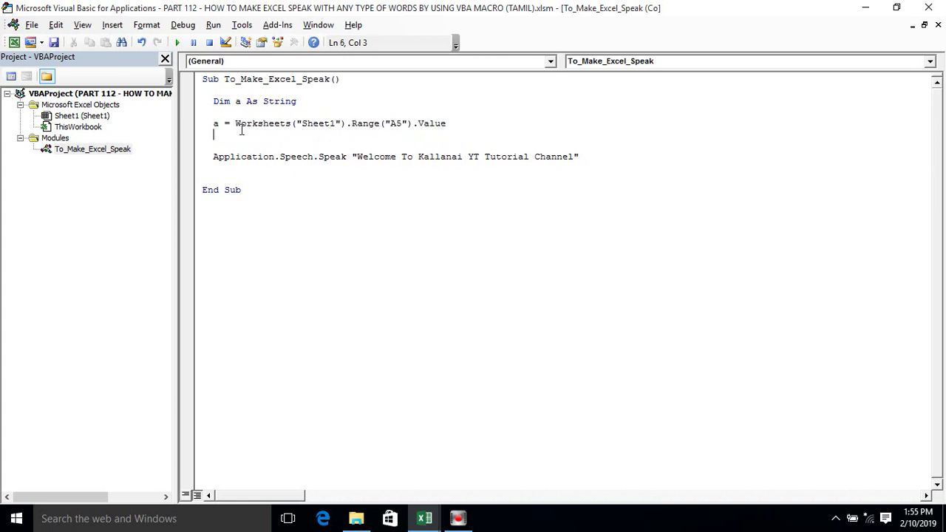
pyautogui.doubleClick(216, 124)
pyautogui.moveTo(210, 158); pyautogui.dragTo(599, 160)
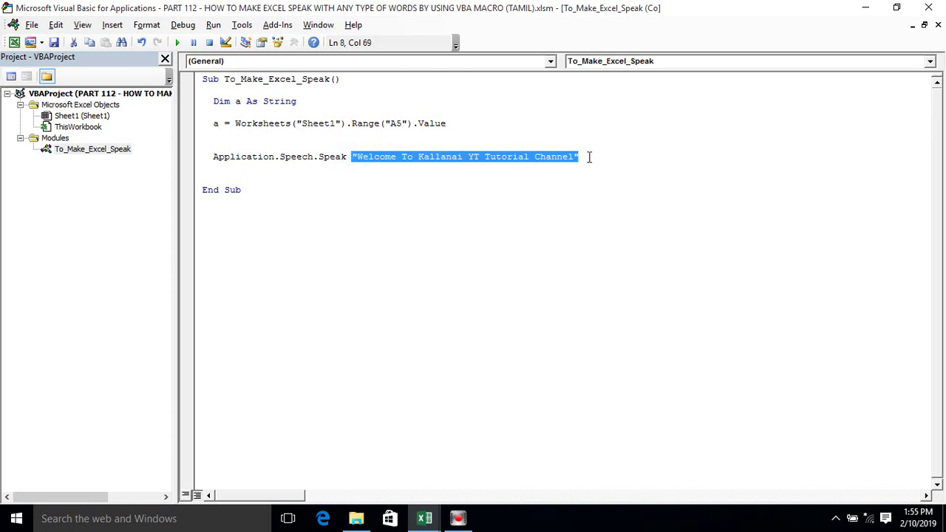
# Replace the quoted welcome text on the Speak line with the variable a
pyautogui.press('Delete')
pyautogui.write('ation.Speech.Speak a')
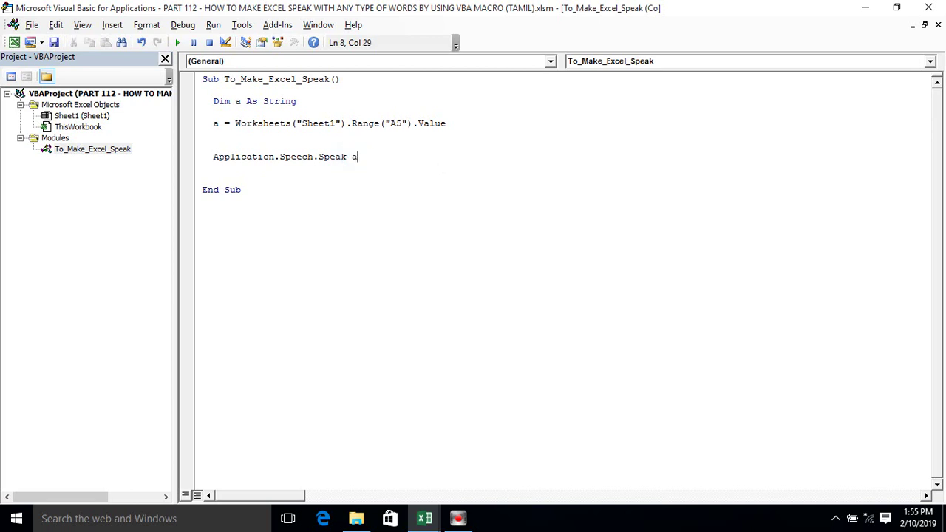
pyautogui.click(268, 166)
pyautogui.click(243, 178)
# Review the A5 assignment and Speak lines, then add a blank line above End Sub
pyautogui.moveTo(404, 122); pyautogui.dragTo(384, 115)
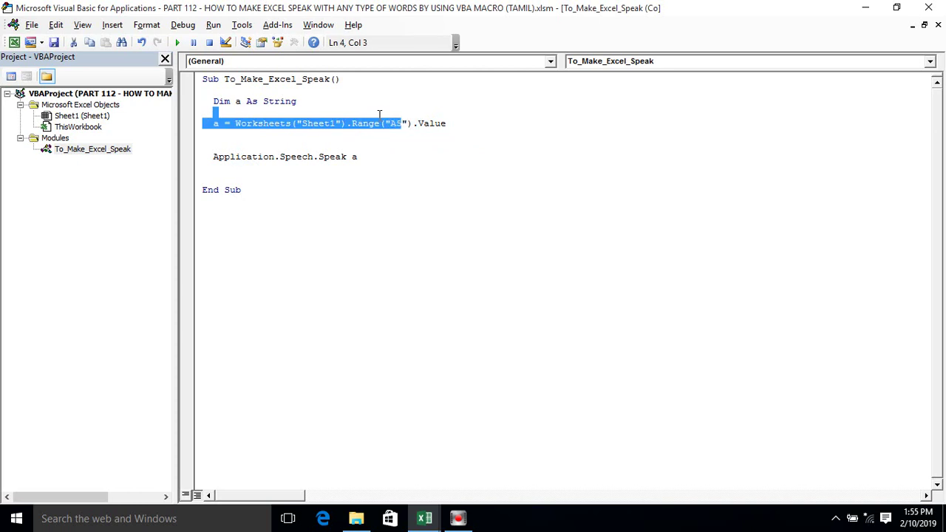
pyautogui.doubleClick(393, 122)
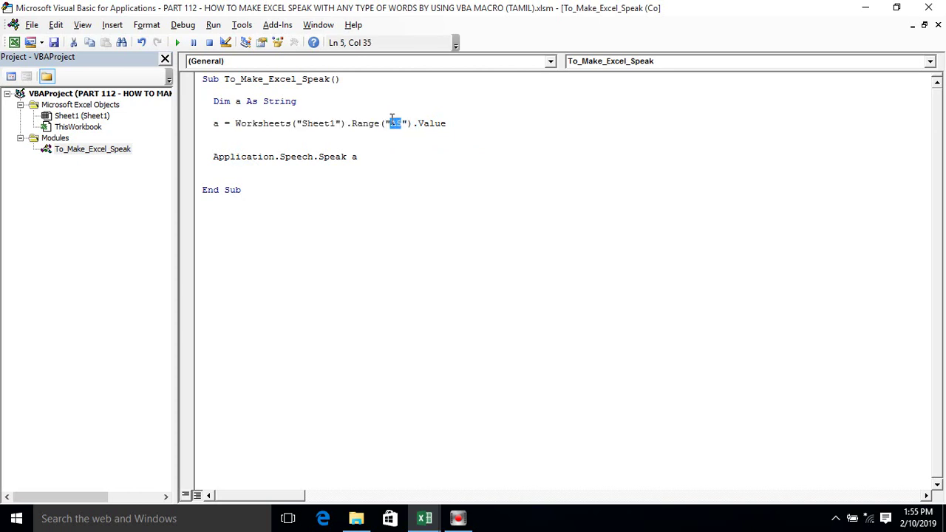
pyautogui.click(215, 123)
pyautogui.click(218, 123)
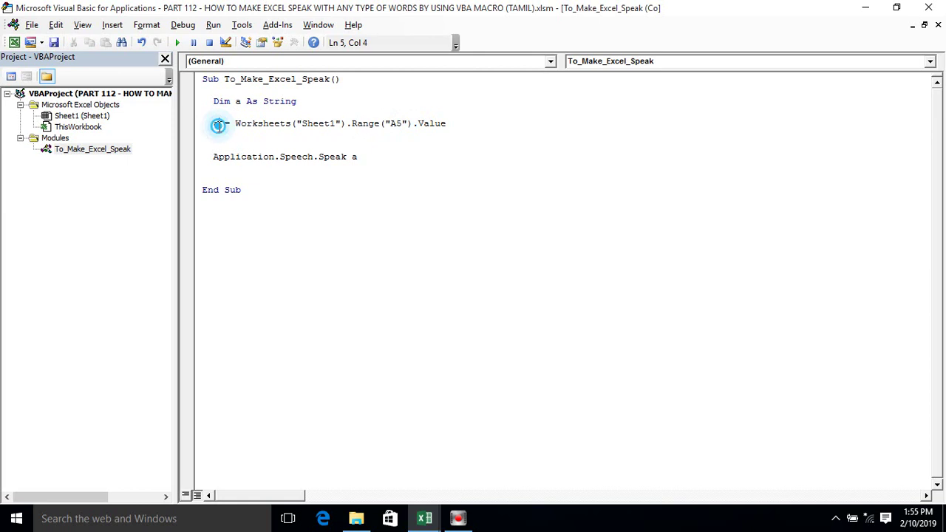
pyautogui.doubleClick(354, 156)
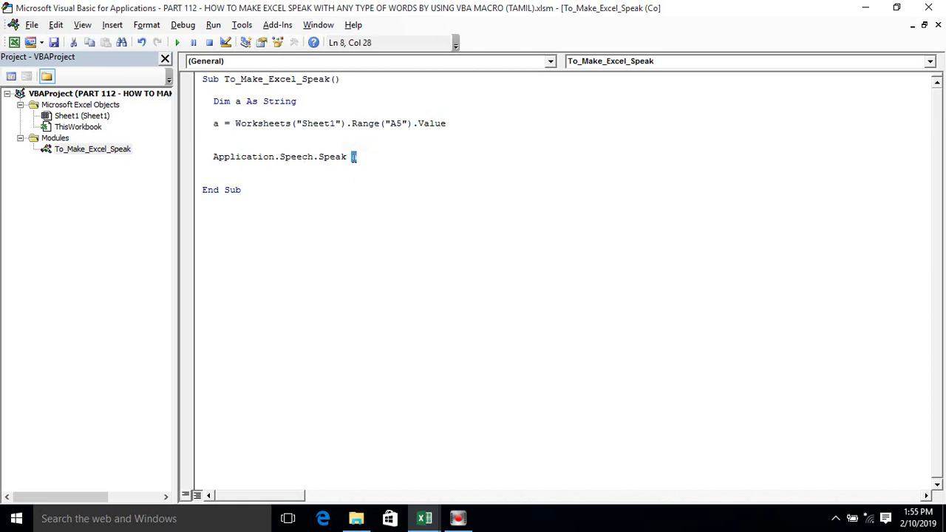
pyautogui.moveTo(346, 157); pyautogui.dragTo(209, 151)
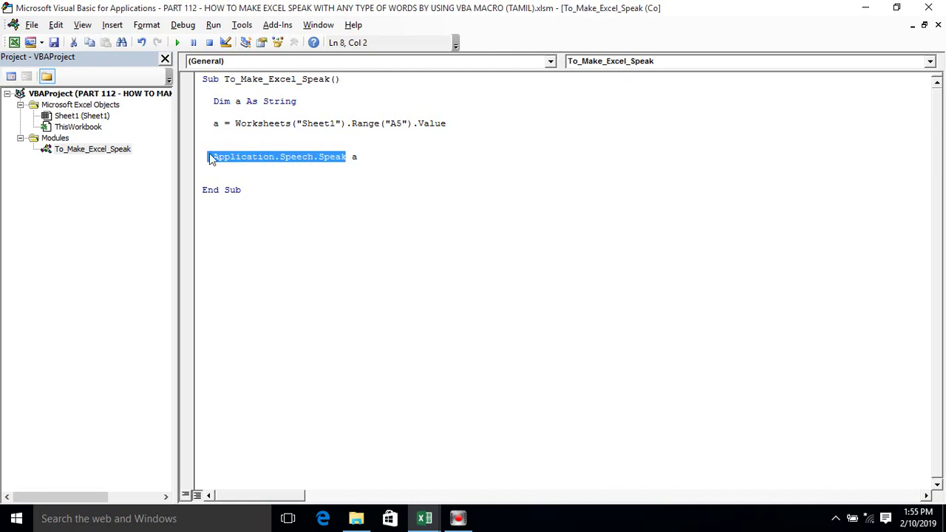
pyautogui.click(259, 198)
pyautogui.click(282, 178)
pyautogui.press('Return')
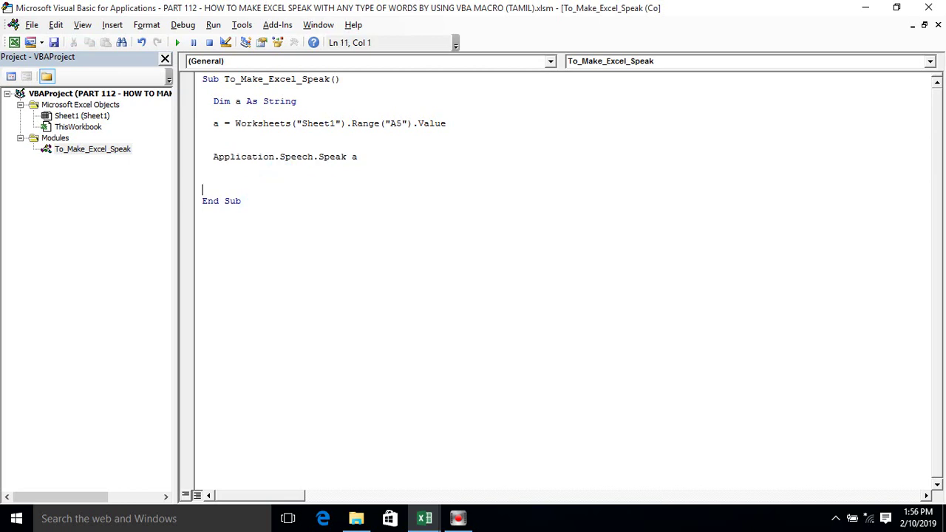
pyautogui.press('BackSpace')
pyautogui.press('BackSpace')
# Run the To_Make_Excel_Speak macro once from the editor
pyautogui.click(279, 196)
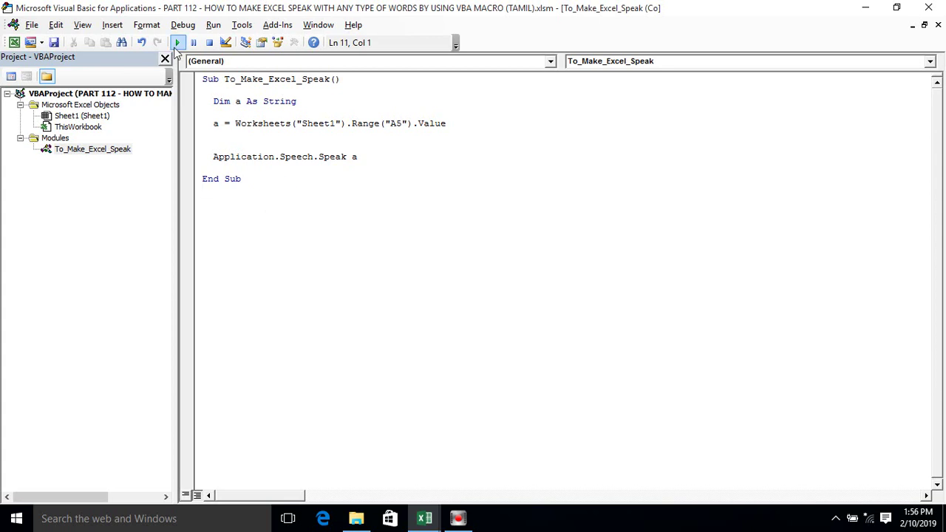
pyautogui.click(177, 43)
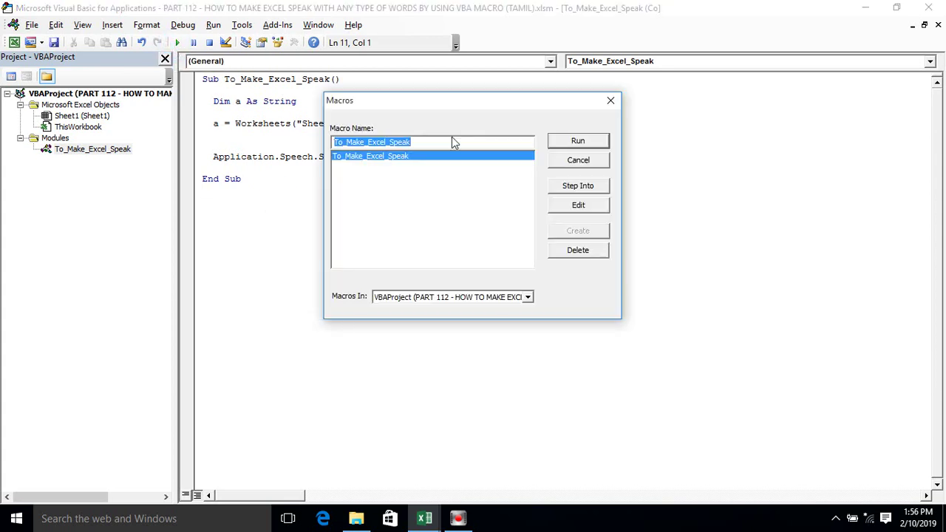
pyautogui.click(568, 142)
pyautogui.click(441, 178)
# Enter 'Welcome To Kallanai YT Tutorial Channel' in yellow cell A5
pyautogui.hotkey('alt', 'Tab')
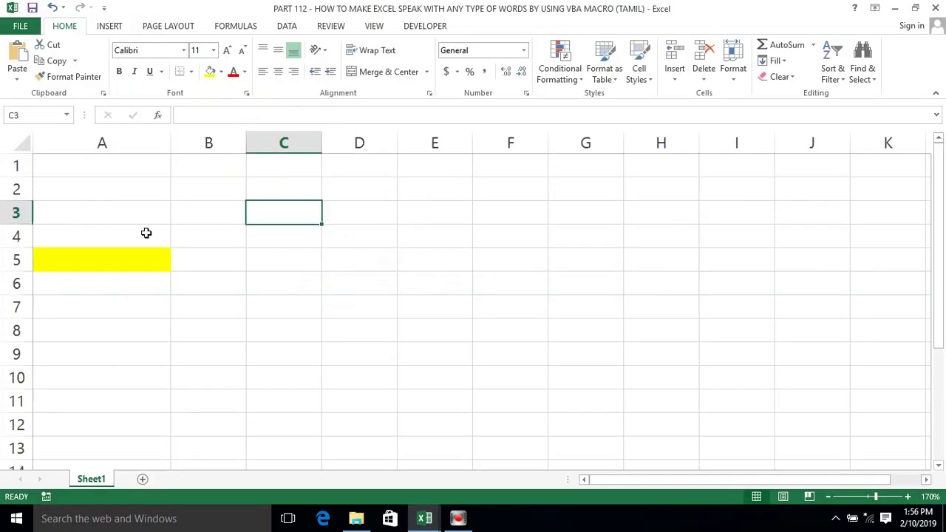
pyautogui.click(108, 260)
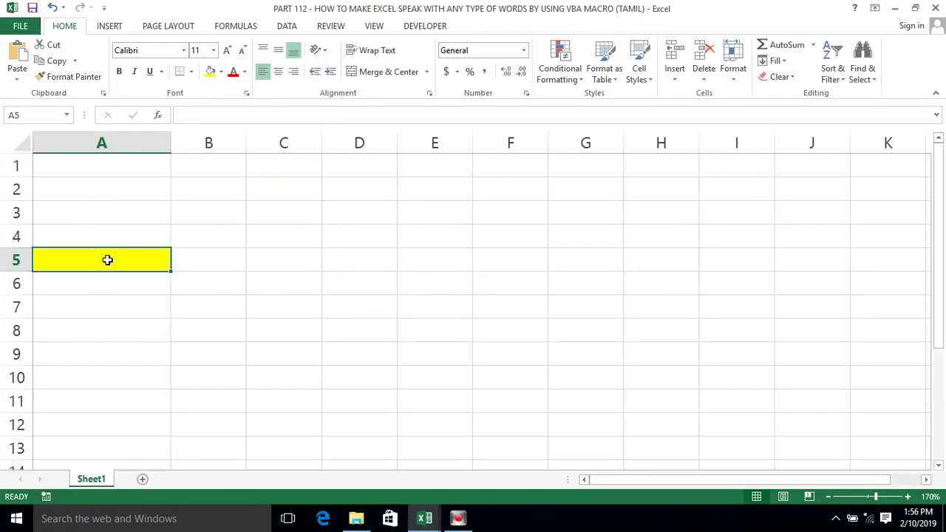
pyautogui.write('Welcome To Kallanai YT Tutotorial Channel')
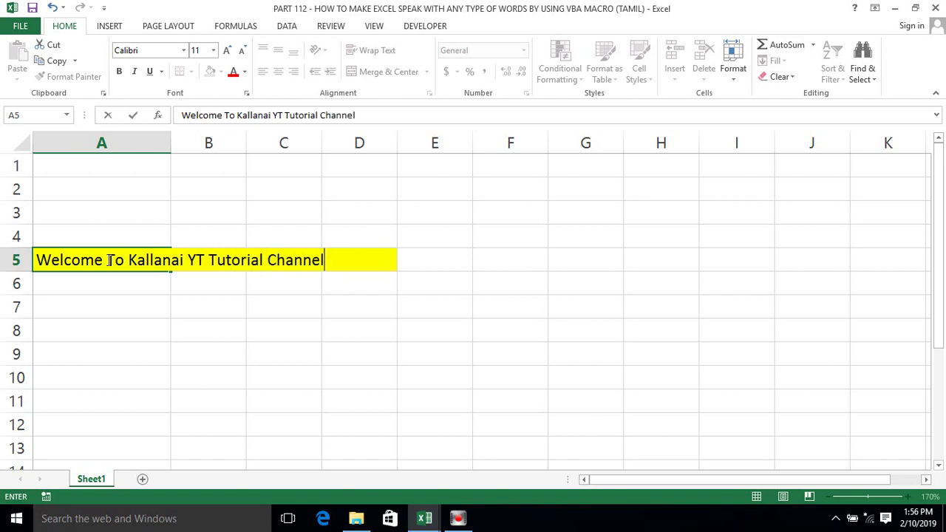
pyautogui.press('Return')
# Run the macro from VBA so it speaks A5's welcome text
pyautogui.click(116, 258)
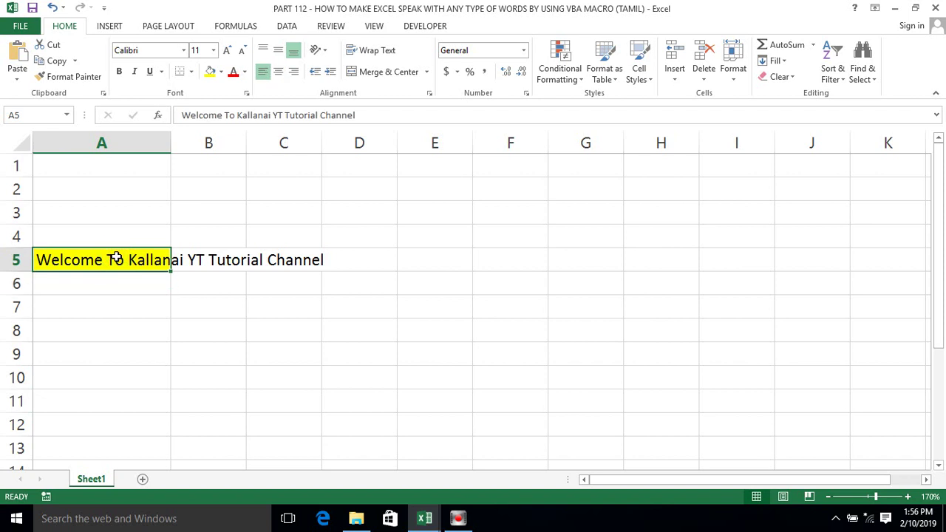
pyautogui.hotkey('alt', 'F11')
pyautogui.click(178, 44)
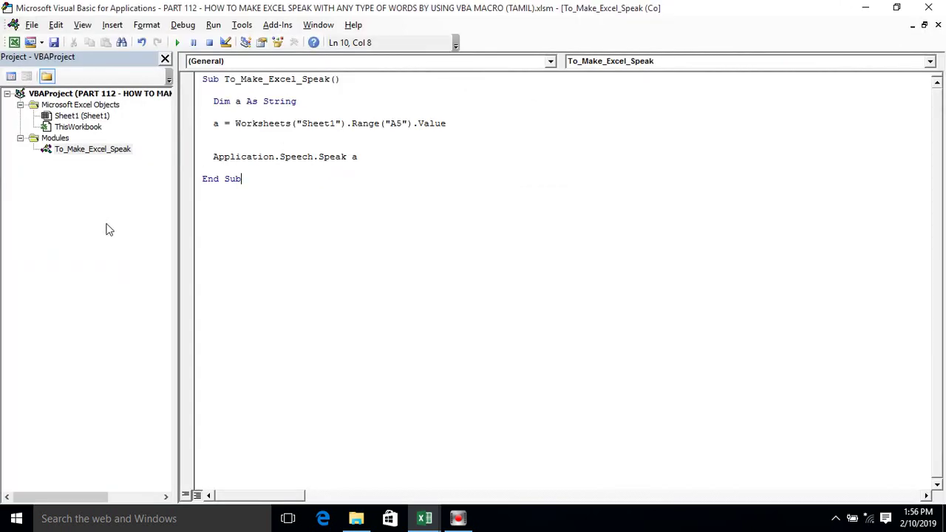
# Put 12345 in A5 and run the speak macro twice from VBA to read it
pyautogui.hotkey('alt', 'F11')
pyautogui.write('12345')
pyautogui.hotkey('alt', 'F11')
pyautogui.click(178, 44)
pyautogui.hotkey('alt', 'F11')
pyautogui.click(162, 222)
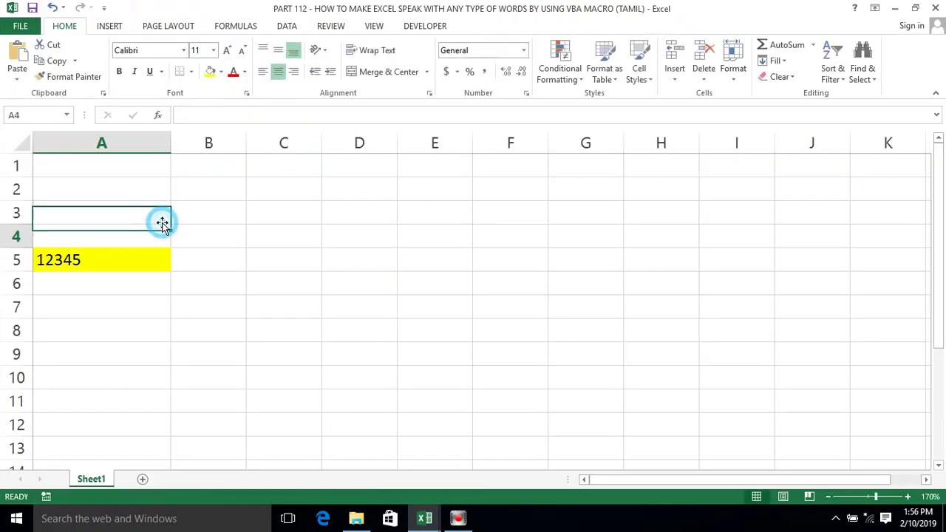
pyautogui.hotkey('alt', 'F11')
pyautogui.click(178, 43)
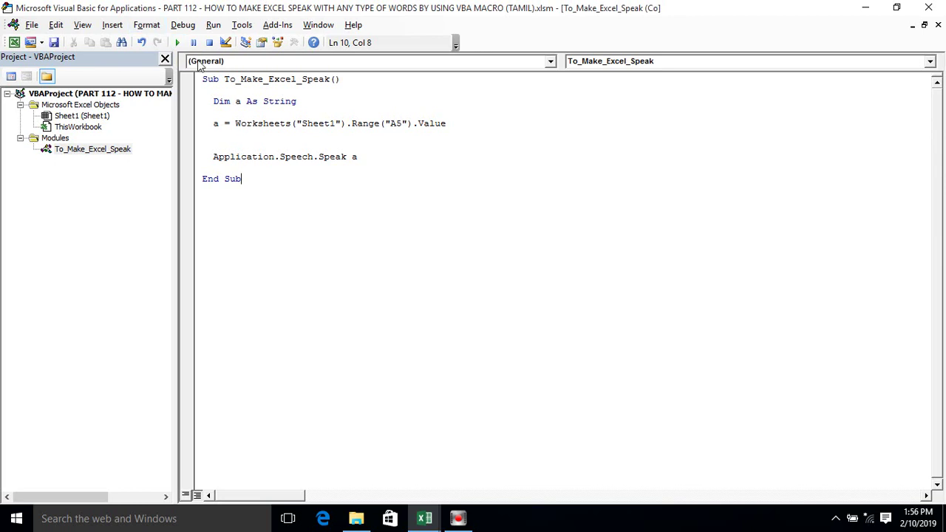
# Insert the comment 'To Make Excel Speak Based on Cell Value' below Dim a As String
pyautogui.click(214, 113)
pyautogui.press('Return')
pyautogui.write("'")
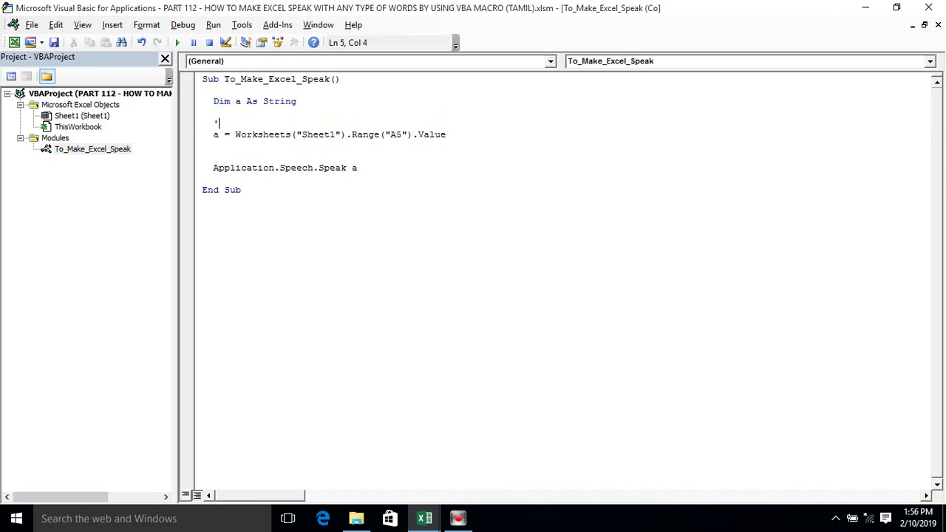
pyautogui.write('To ')
pyautogui.write('Make ')
pyautogui.write('Sp')
pyautogui.press('BackSpace')
pyautogui.press('BackSpace')
pyautogui.press('BackSpace')
pyautogui.write('e Excel Speak Based on Cell Value')
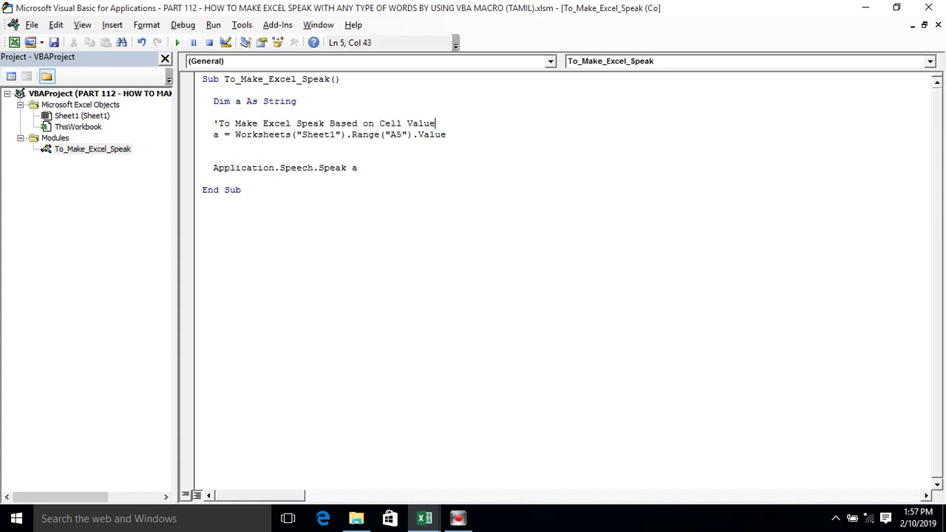
pyautogui.press('Return')
# Check the new comment, then return to Excel and select cell A5
pyautogui.click(238, 154)
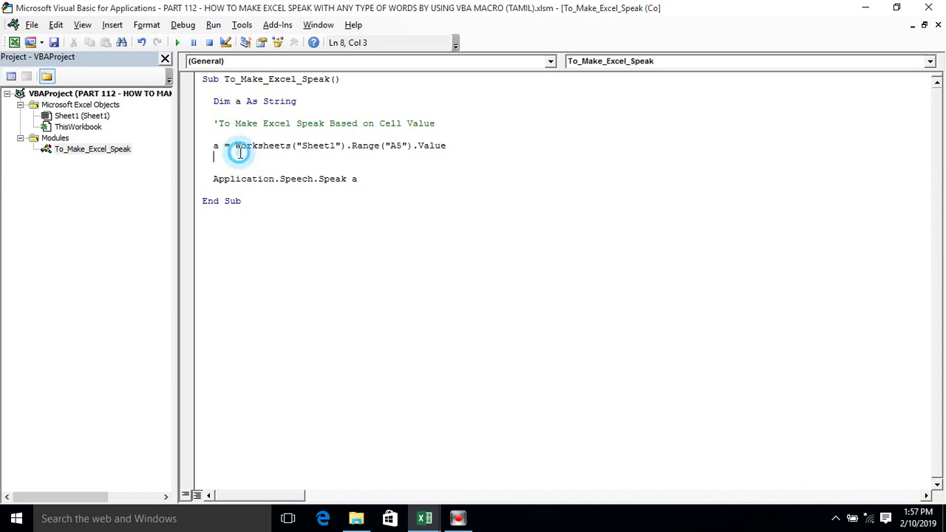
pyautogui.moveTo(213, 121); pyautogui.dragTo(418, 124)
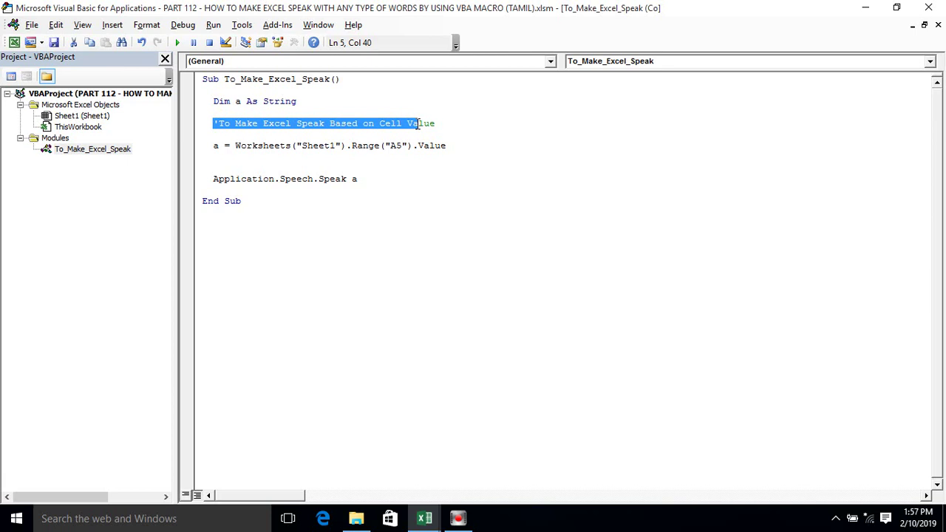
pyautogui.click(356, 124)
pyautogui.click(256, 160)
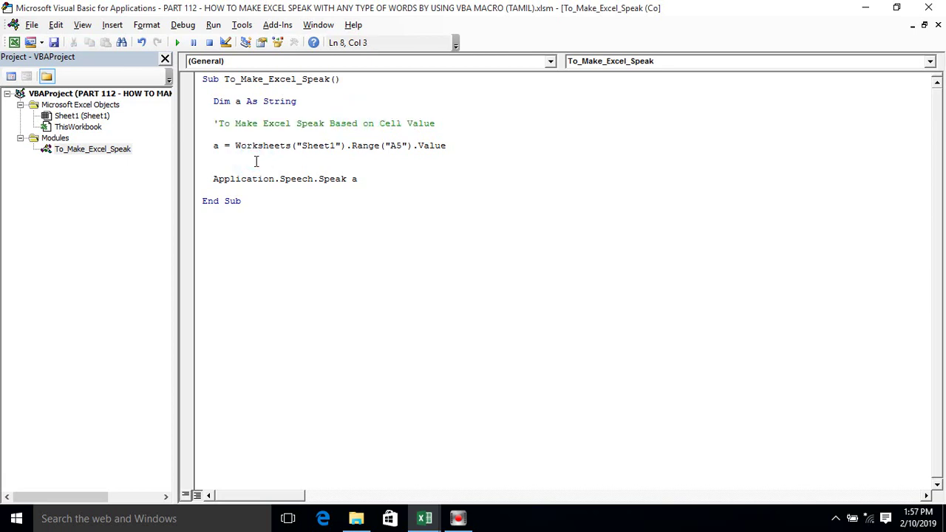
pyautogui.hotkey('alt', 'F11')
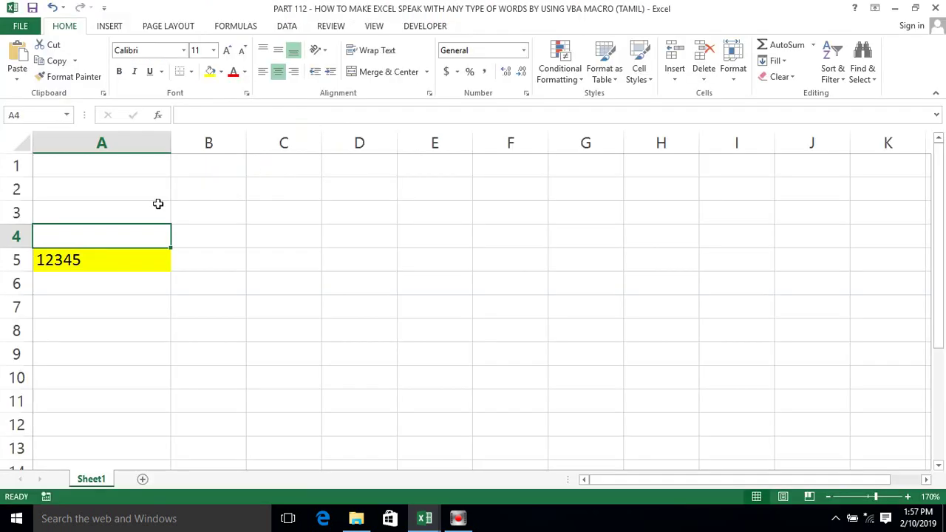
pyautogui.click(82, 251)
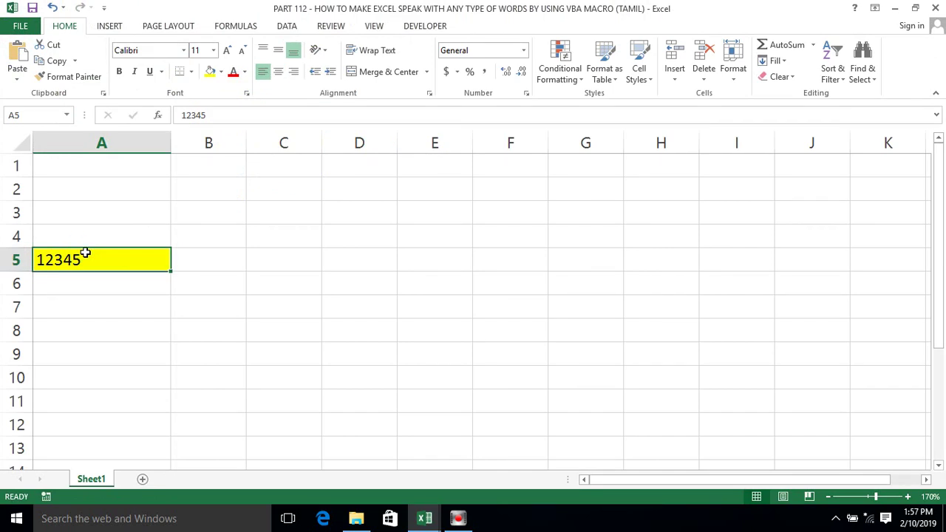
# Draw a rounded rectangle from the Shapes gallery across cells B2 to D3
pyautogui.click(234, 205)
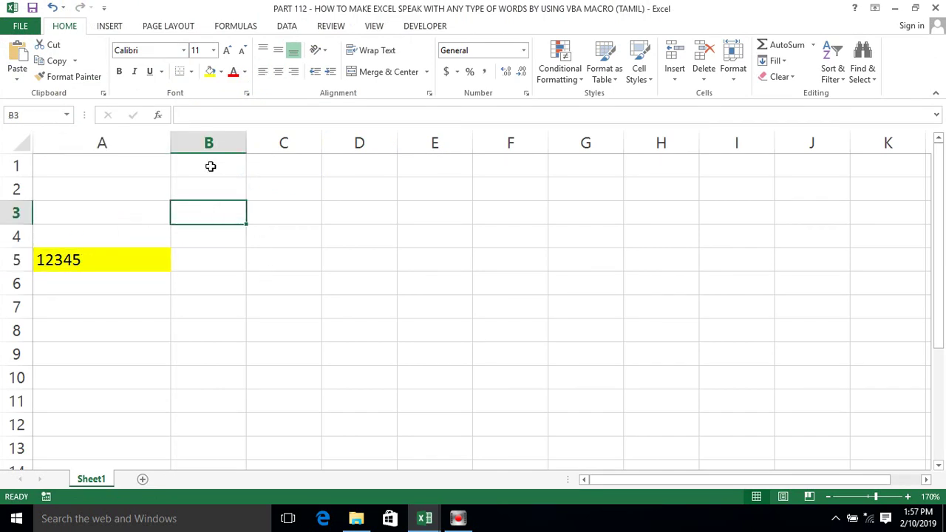
pyautogui.click(109, 27)
pyautogui.click(234, 45)
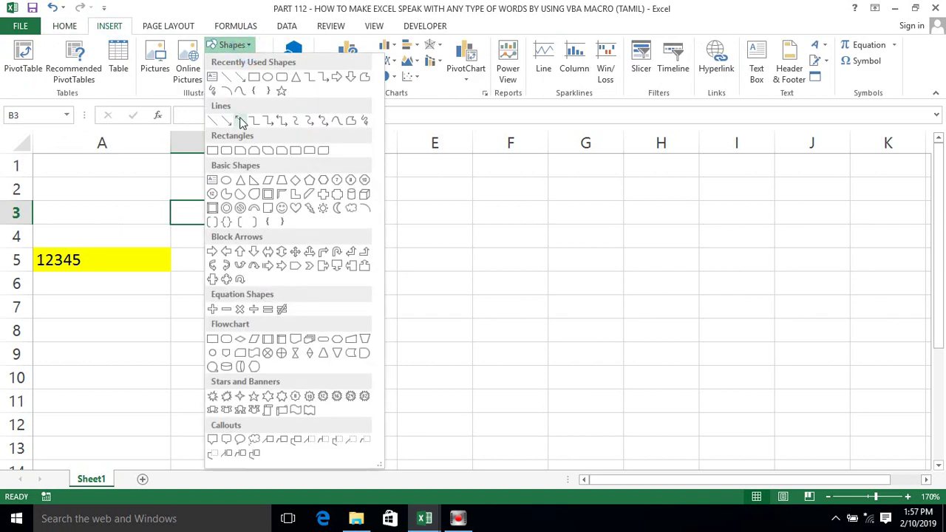
pyautogui.click(280, 77)
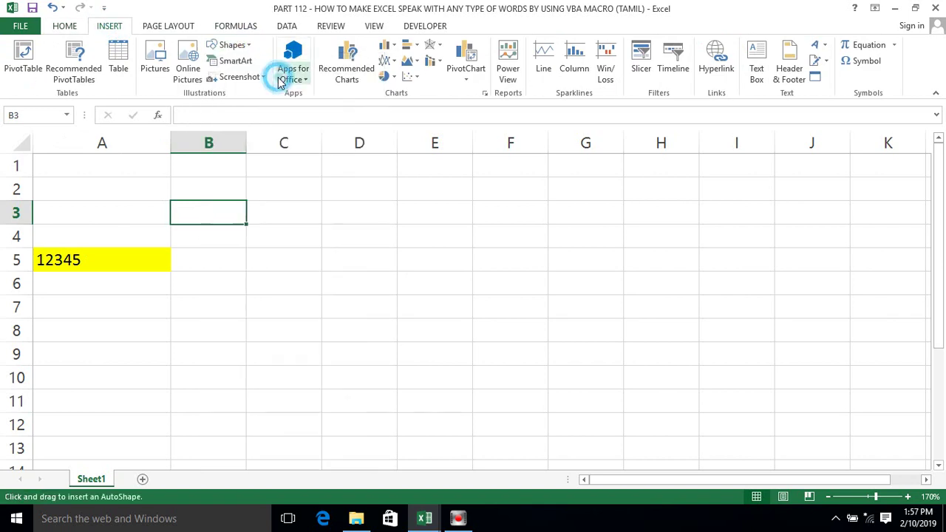
pyautogui.moveTo(225, 184)
pyautogui.mouseDown()
pyautogui.moveTo(392, 208)
pyautogui.moveTo(387, 215)
pyautogui.mouseUp()
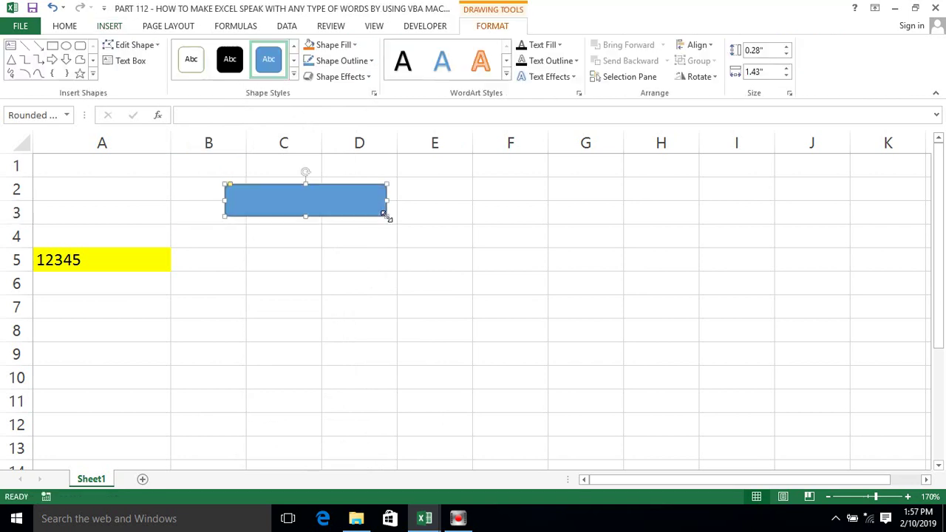
# Type 'To Start Excel Speak' as the text inside the rounded rectangle
pyautogui.rightClick(303, 191)
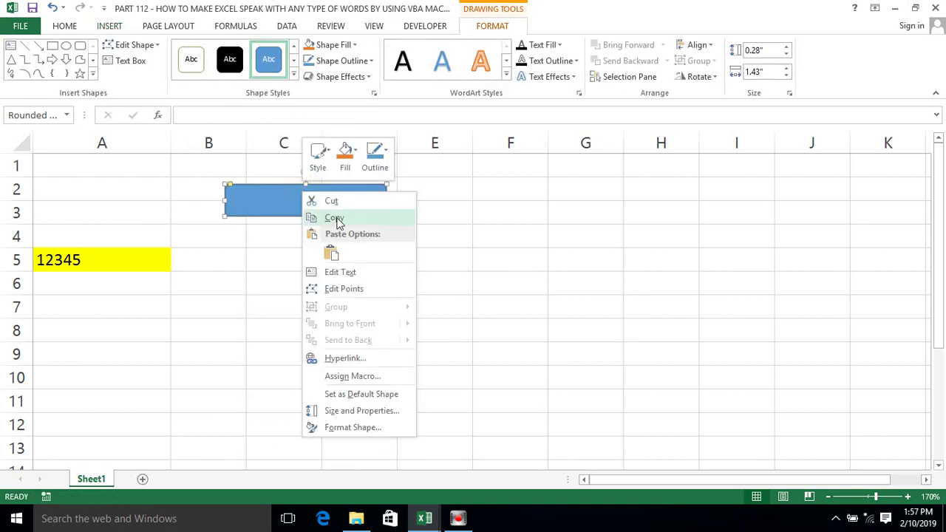
pyautogui.click(334, 274)
pyautogui.click(298, 186)
pyautogui.write('To')
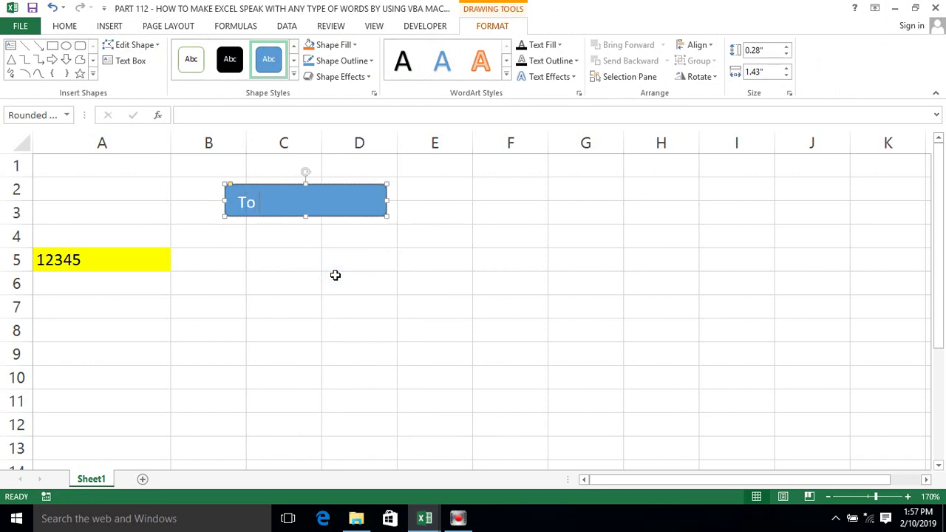
pyautogui.write('StartEXCE')
pyautogui.press('BackSpace')
pyautogui.press('BackSpace')
pyautogui.press('BackSpace')
pyautogui.press('BackSpace')
pyautogui.write('ExcelSe')
pyautogui.press('BackSpace')
pyautogui.press('BackSpace')
pyautogui.write('Speak')
# Change the shape text's font colour, centre it vertically, and widen the button to fit one line
pyautogui.hotkey('ctrl', 'a')
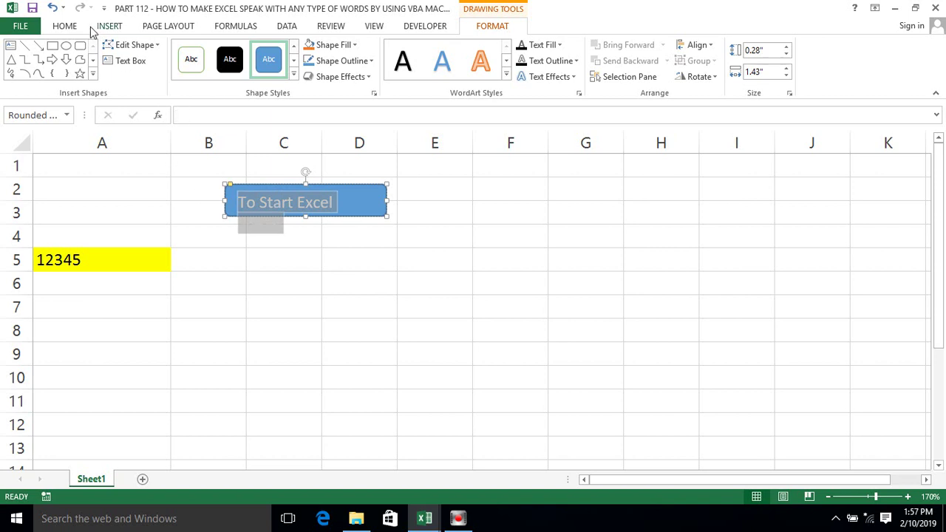
pyautogui.click(65, 26)
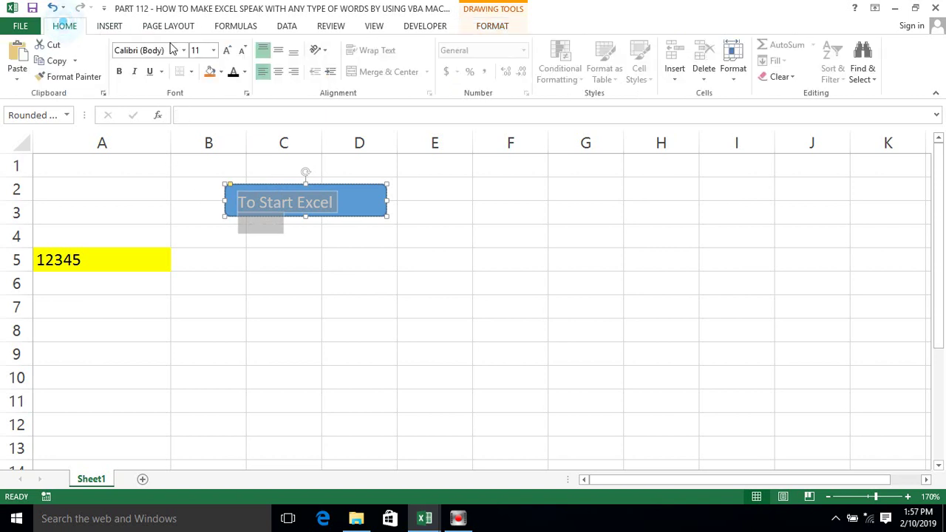
pyautogui.click(233, 73)
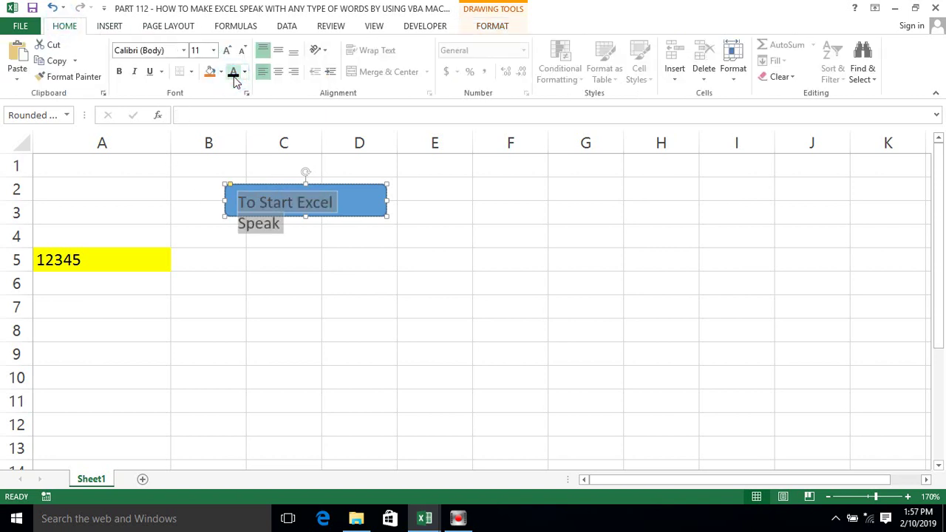
pyautogui.click(279, 52)
pyautogui.moveTo(388, 201); pyautogui.dragTo(441, 200)
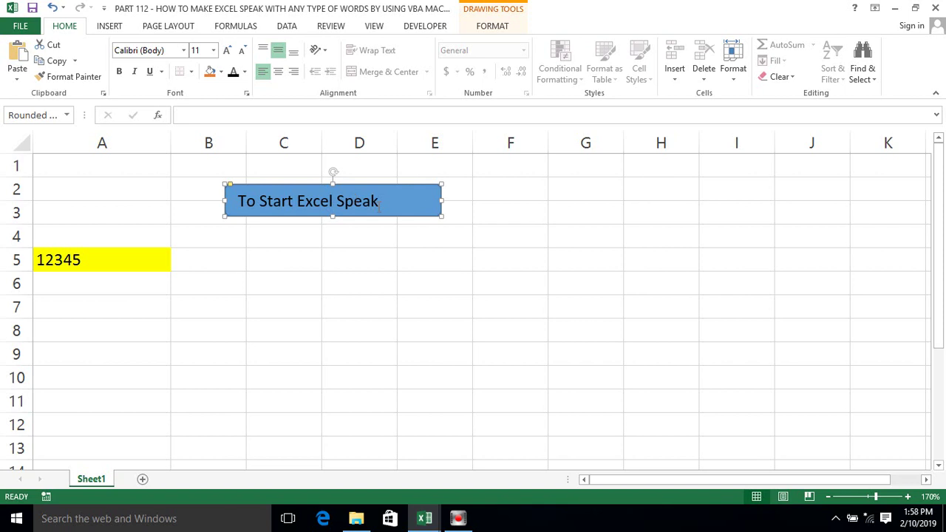
# Make the button text horizontally centred and bold, then reselect the shape
pyautogui.click(379, 201)
pyautogui.tripleClick(379, 201)
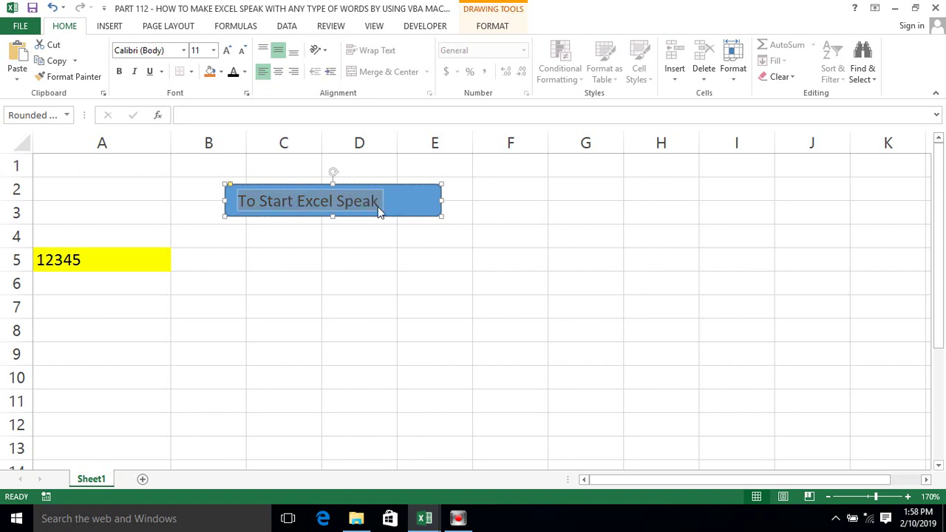
pyautogui.click(279, 72)
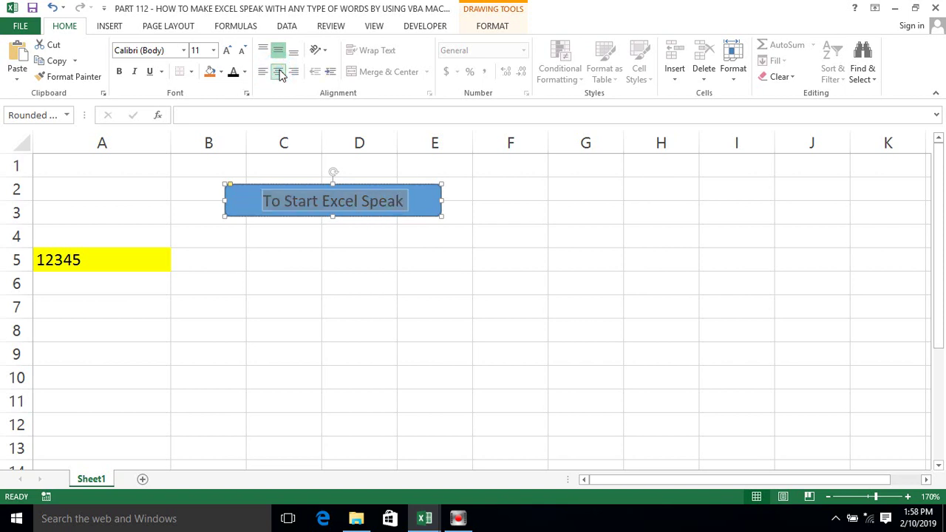
pyautogui.hotkey('ctrl', 'b')
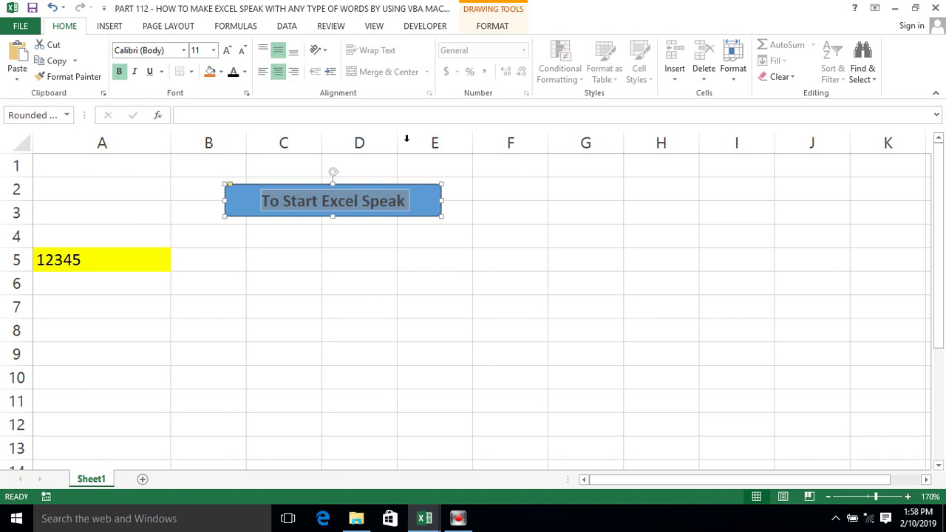
pyautogui.click(353, 232)
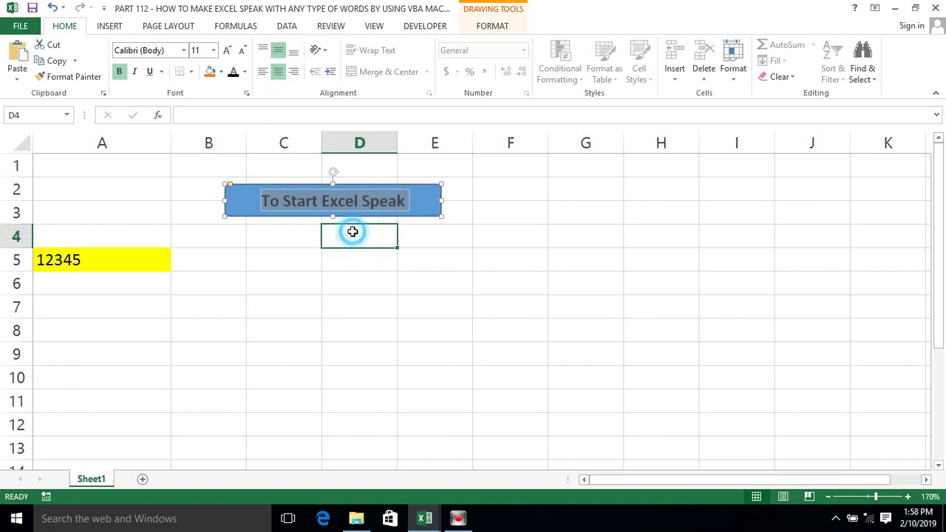
pyautogui.click(317, 200)
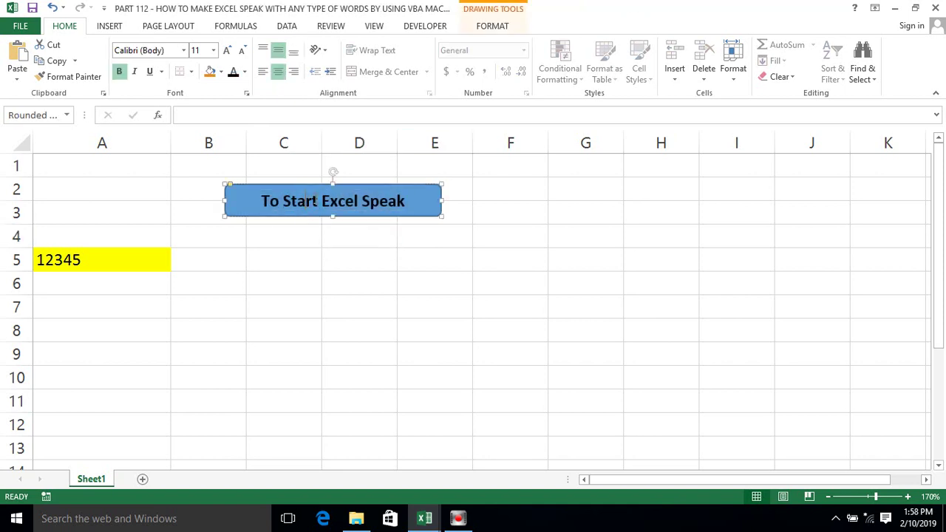
# Assign the To_Make_Excel_Speak macro to the button shape
pyautogui.rightClick(314, 186)
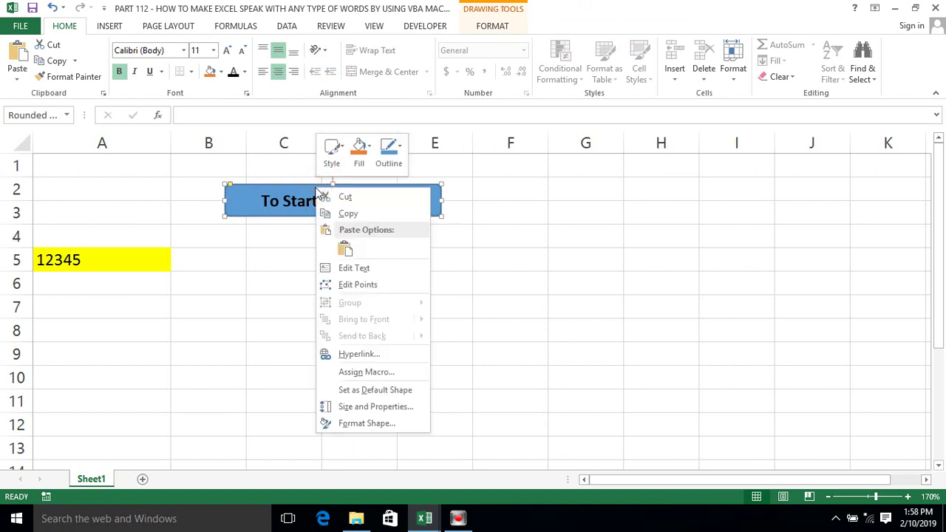
pyautogui.click(352, 373)
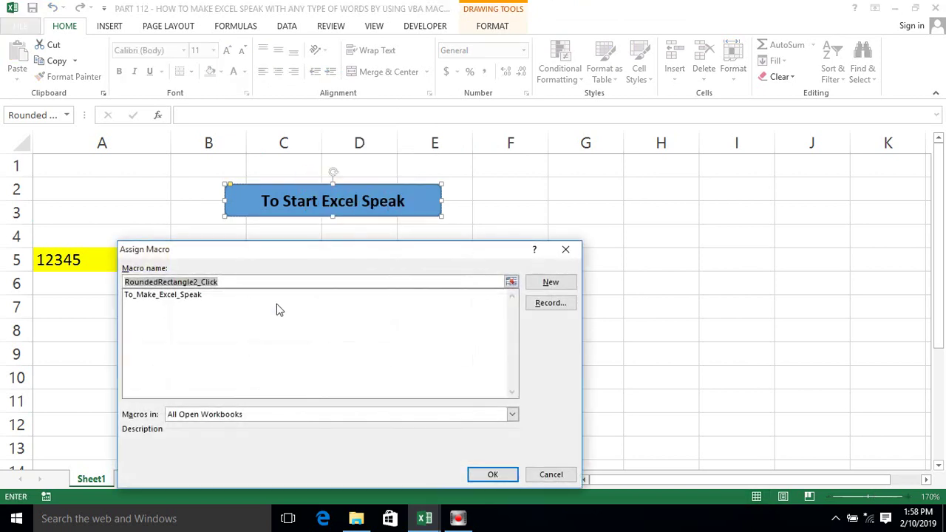
pyautogui.click(150, 297)
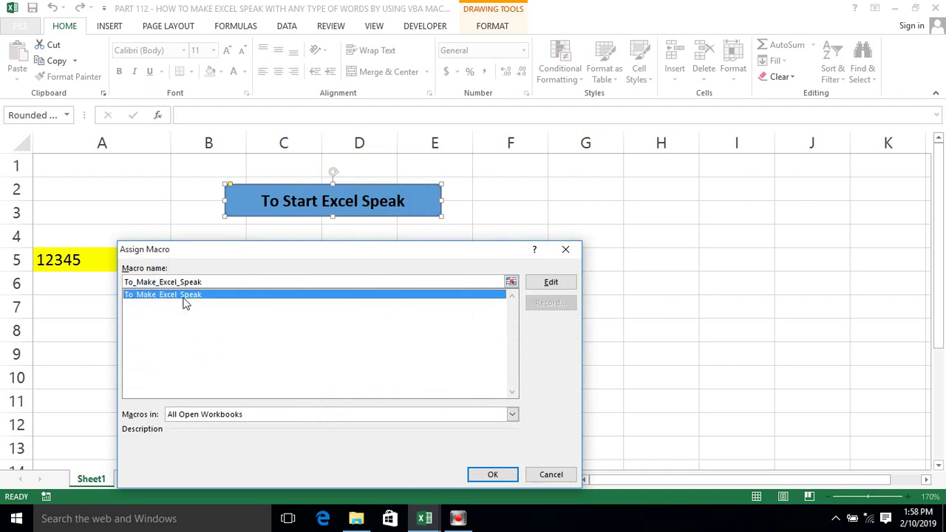
pyautogui.click(492, 476)
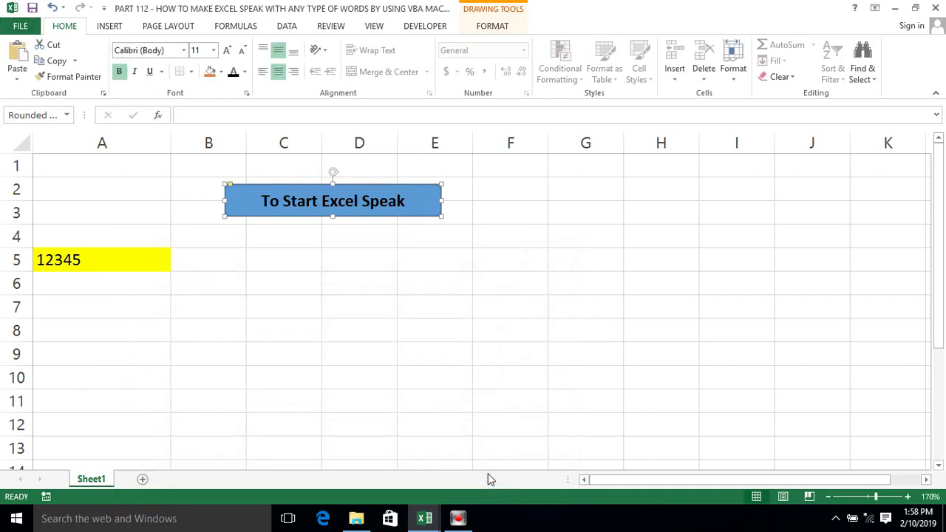
# Deselect the shape and click the button to run the speak macro
pyautogui.click(317, 267)
pyautogui.click(317, 267)
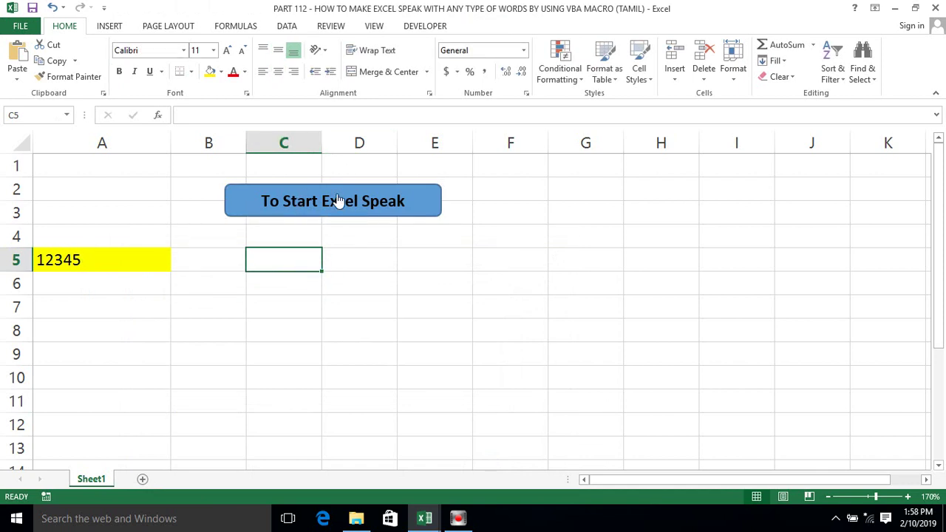
pyautogui.click(331, 204)
# Replace 12345 in cell A5 with 'Kallanai YT YouTube Channel'
pyautogui.click(123, 264)
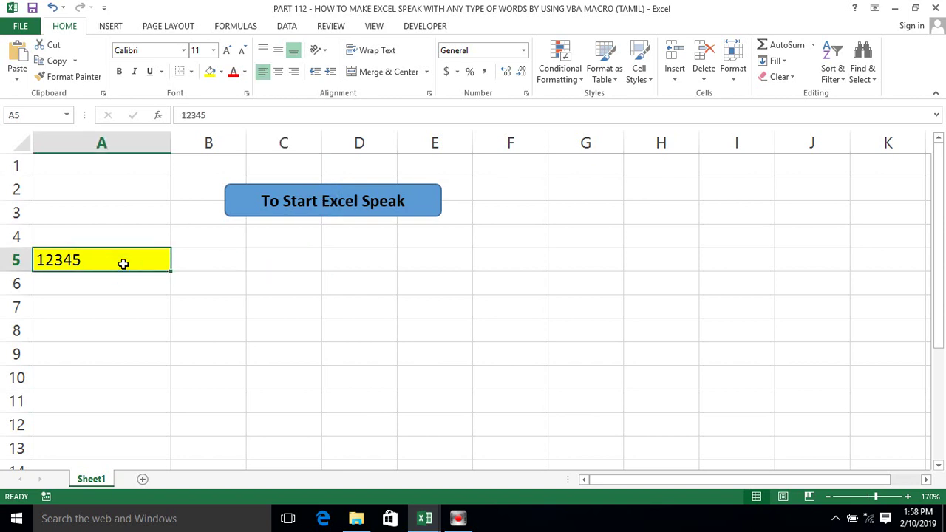
pyautogui.write('Kallanai YTYoutube c')
pyautogui.press('BackSpace')
pyautogui.press('BackSpace')
pyautogui.press('BackSpace')
pyautogui.press('BackSpace')
pyautogui.press('BackSpace')
pyautogui.write('Tube Channel')
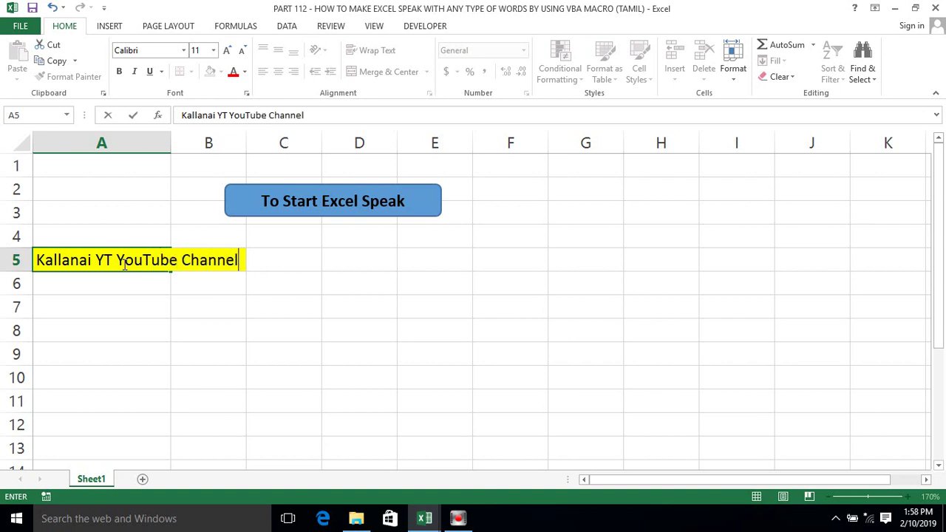
pyautogui.press('Return')
# Click the speak button to hear the channel name, then clear cell A5
pyautogui.click(264, 204)
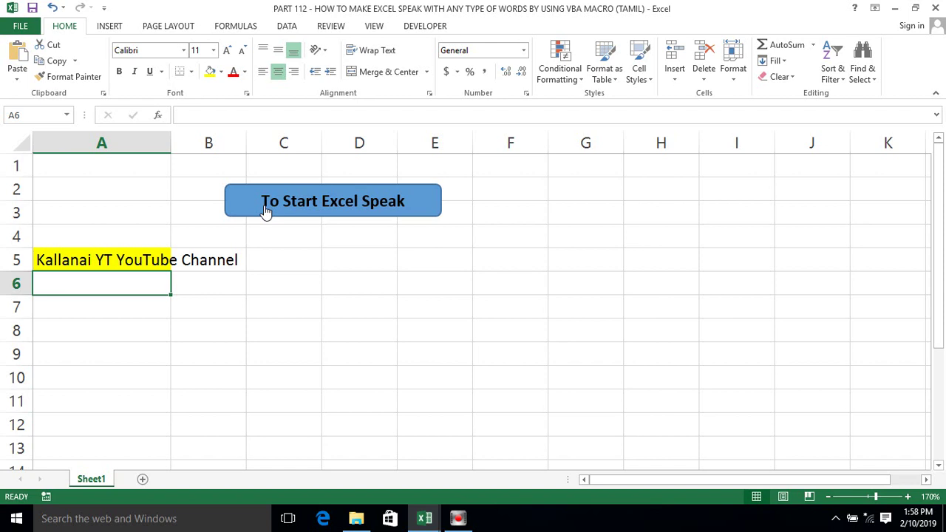
pyautogui.click(113, 255)
pyautogui.press('Delete')
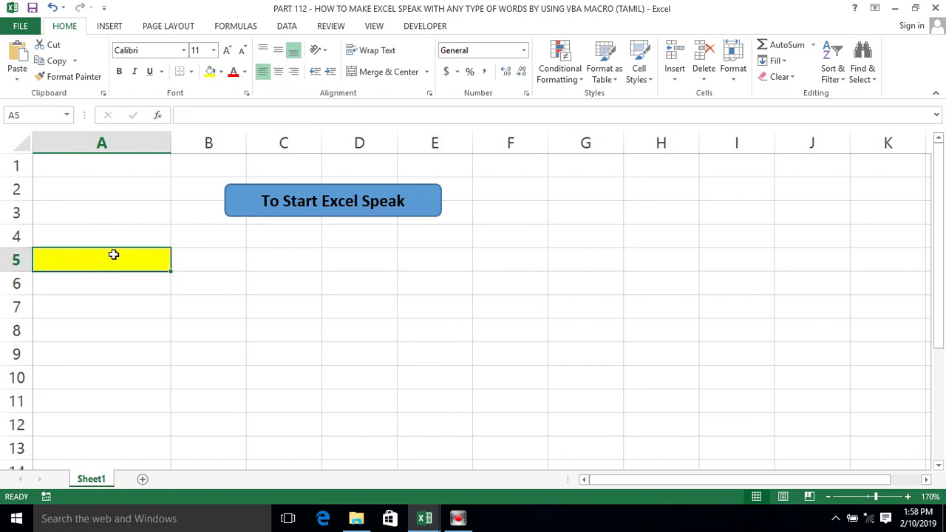
# Enter in A5 'The Tutorial Channel is a professional for Perfection in field of education…business and organization.'
pyautogui.write('The Tutorial Channel is a profe')
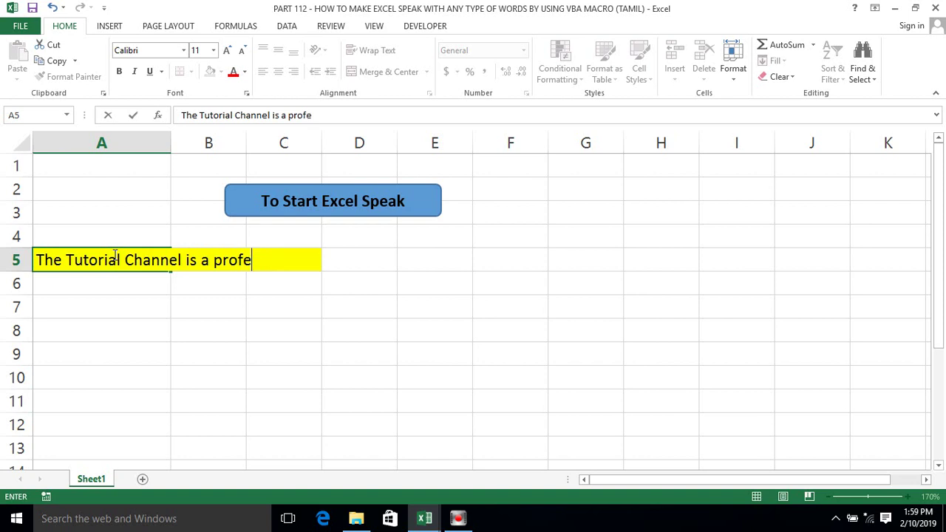
pyautogui.write('ssional for Perfec')
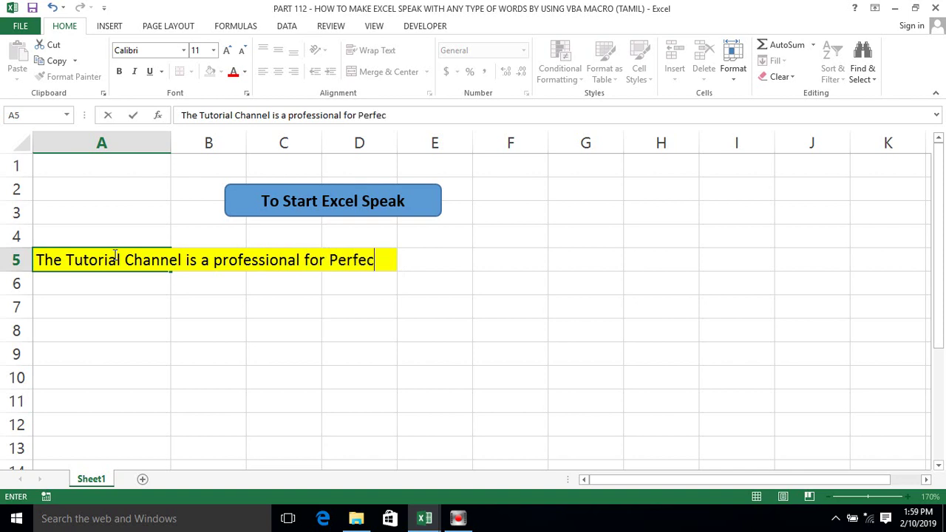
pyautogui.write('tion iin')
pyautogui.press('BackSpace')
pyautogui.press('BackSpace')
pyautogui.write('n file')
pyautogui.press('BackSpace')
pyautogui.press('BackSpace')
pyautogui.write('eld')
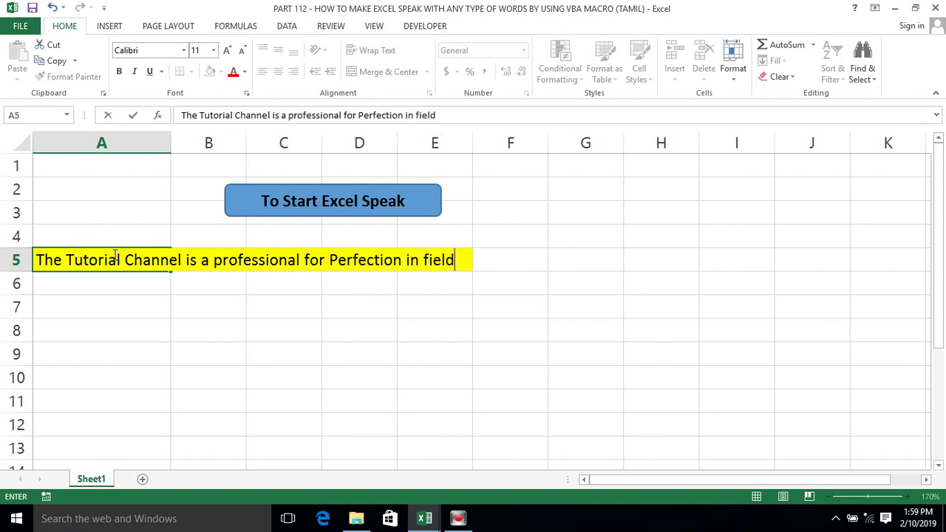
pyautogui.write(' of eu')
pyautogui.press('BackSpace')
pyautogui.write('duction')
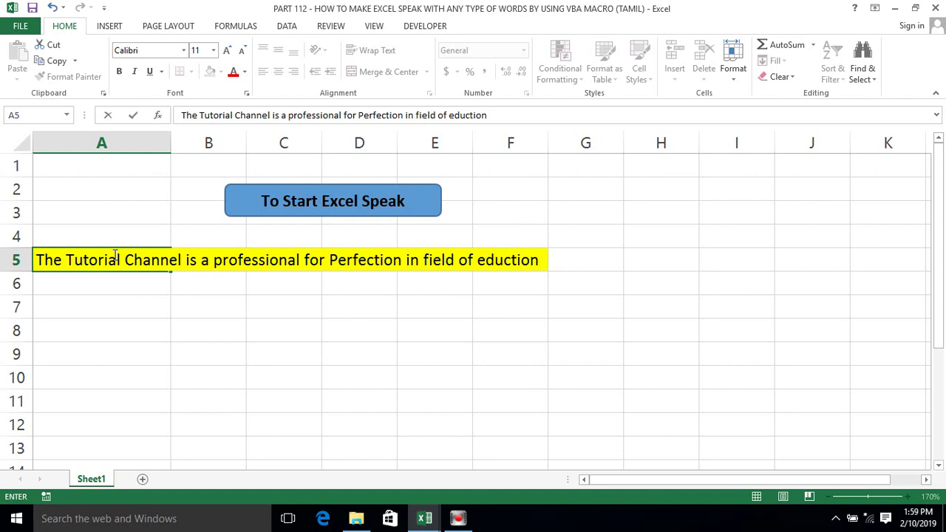
pyautogui.write(' and practi')
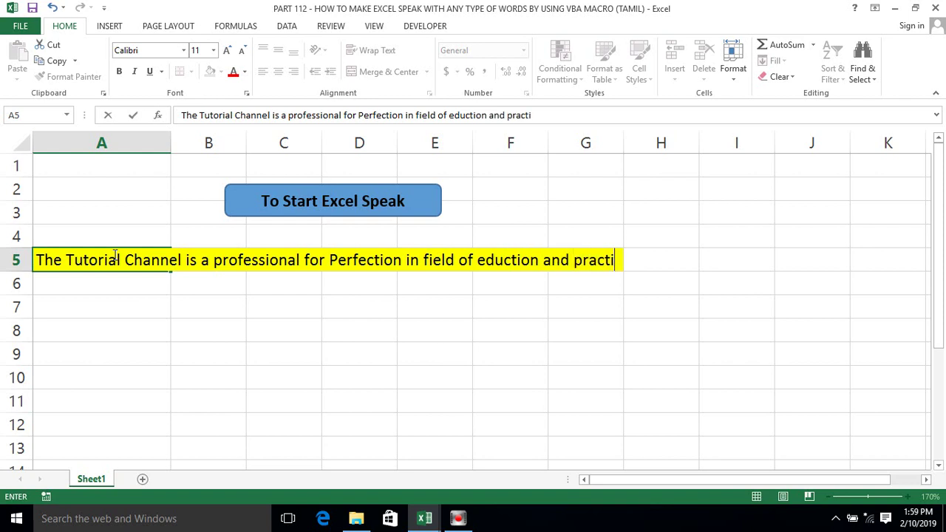
pyautogui.write('cal overview ')
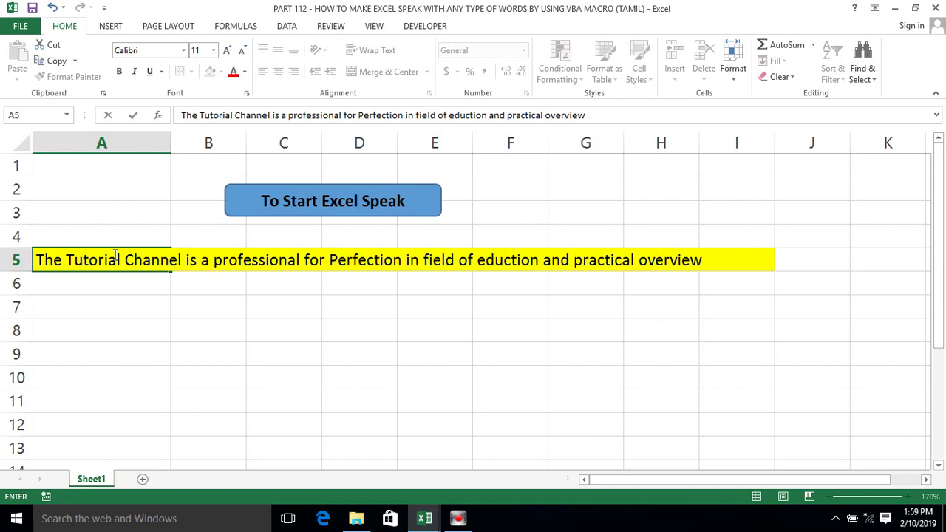
pyautogui.write('phenome')
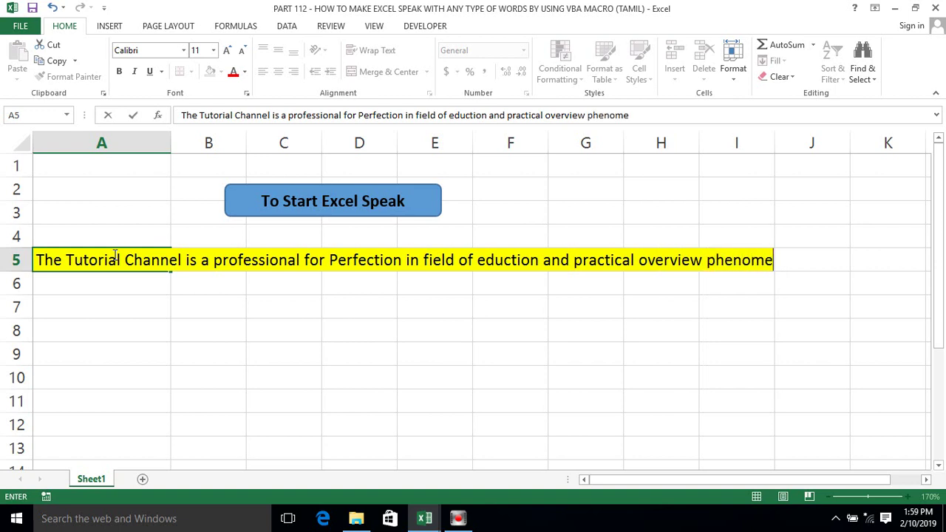
pyautogui.write('nal in the fieldof business and organiz')
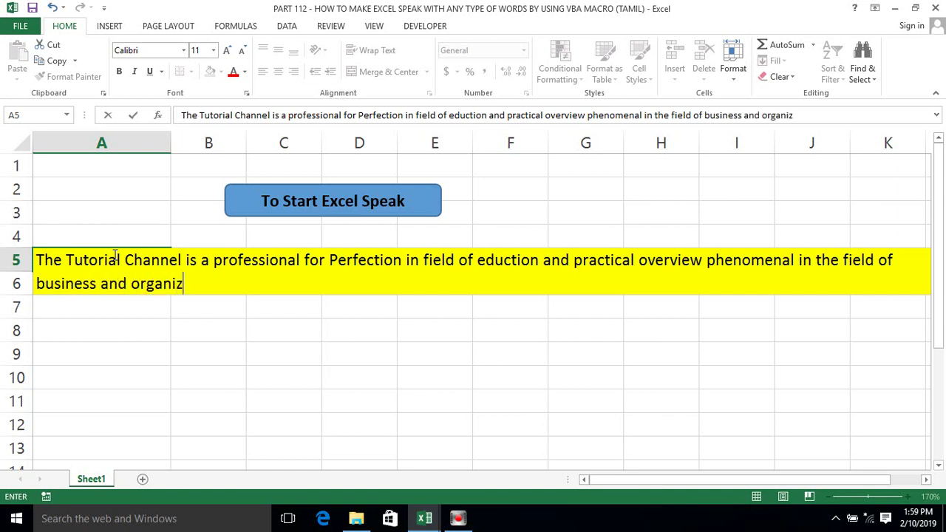
pyautogui.write('ation.')
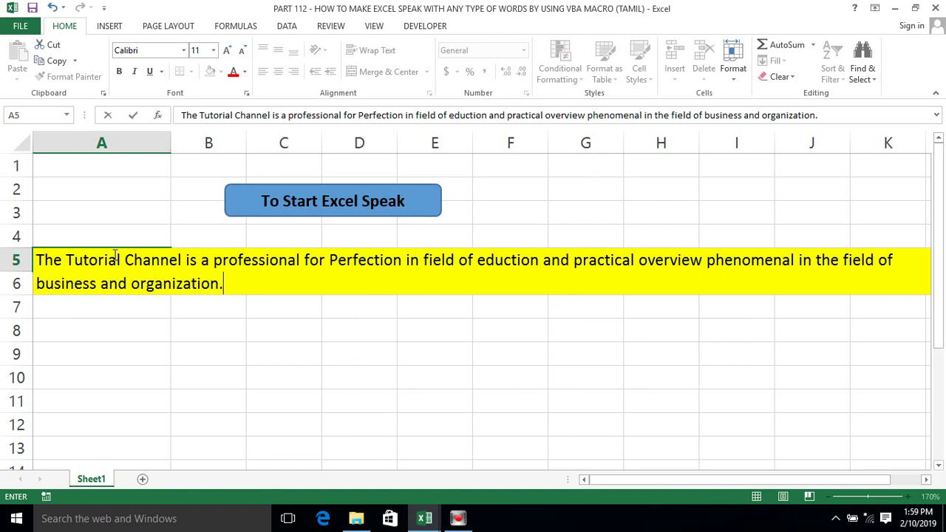
pyautogui.press('Return')
pyautogui.click(68, 260)
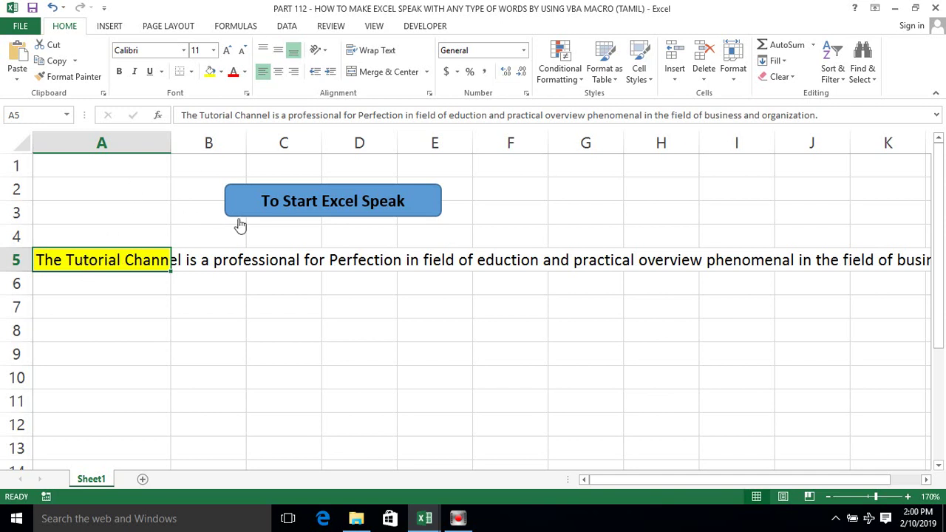
pyautogui.click(214, 229)
pyautogui.click(252, 208)
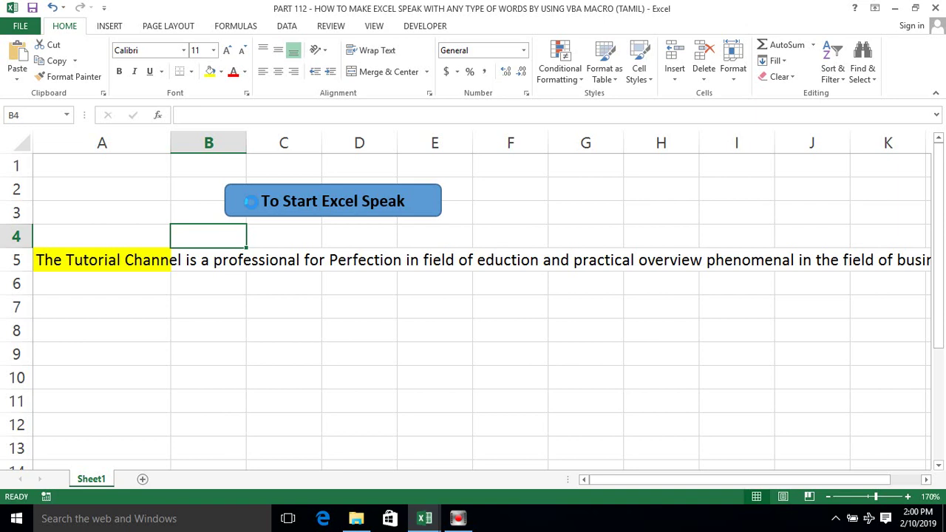
pyautogui.click(56, 265)
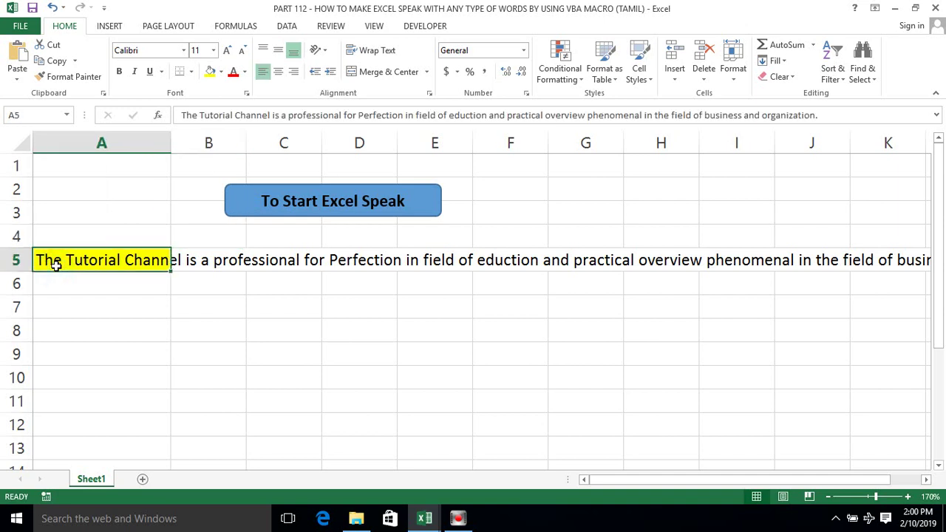